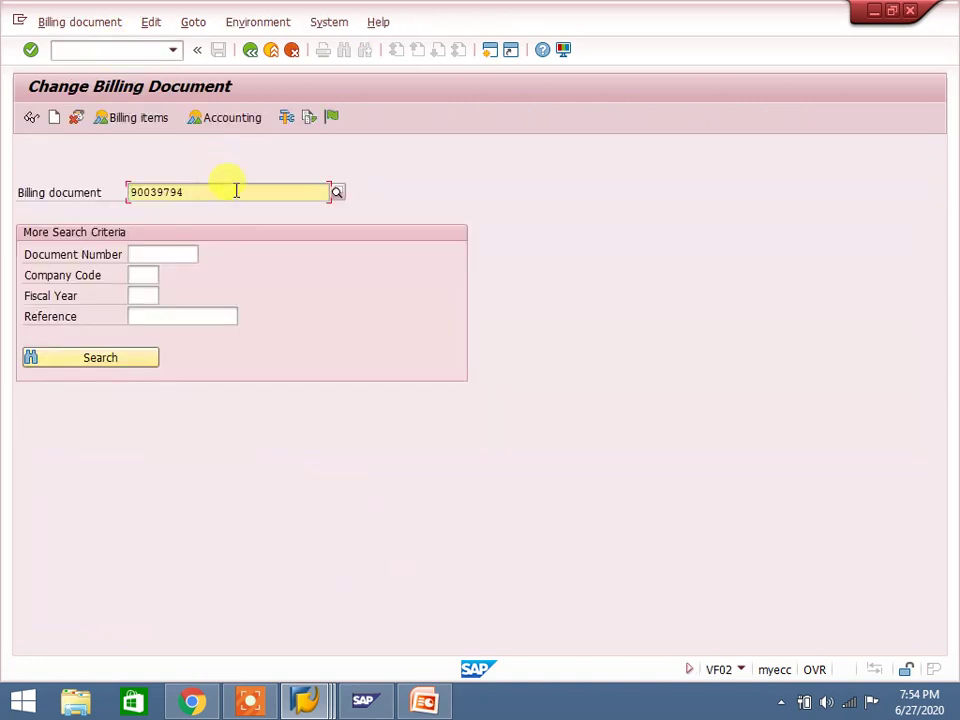
- Display the billing document's flow and examine its standard order, delivery and invoice entries
click(311, 118)
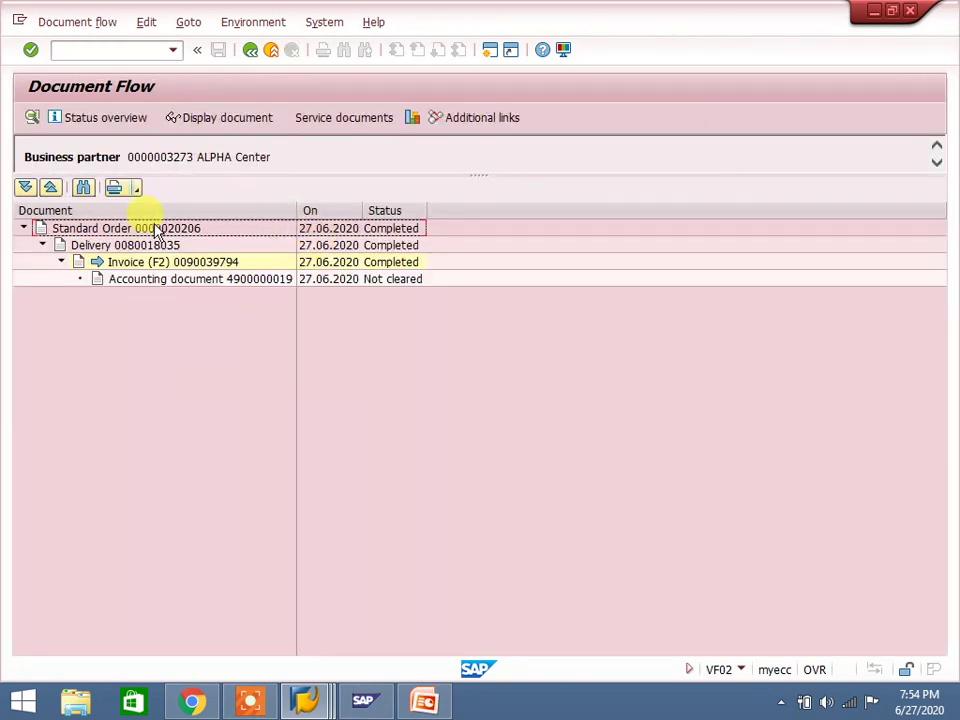
click(150, 228)
click(145, 246)
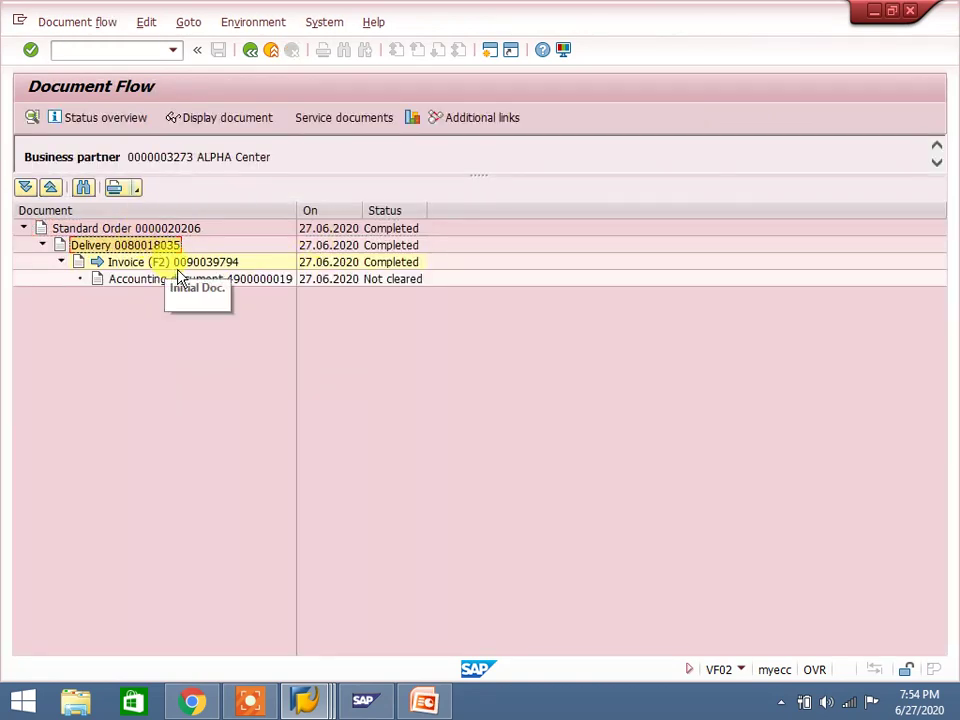
click(171, 265)
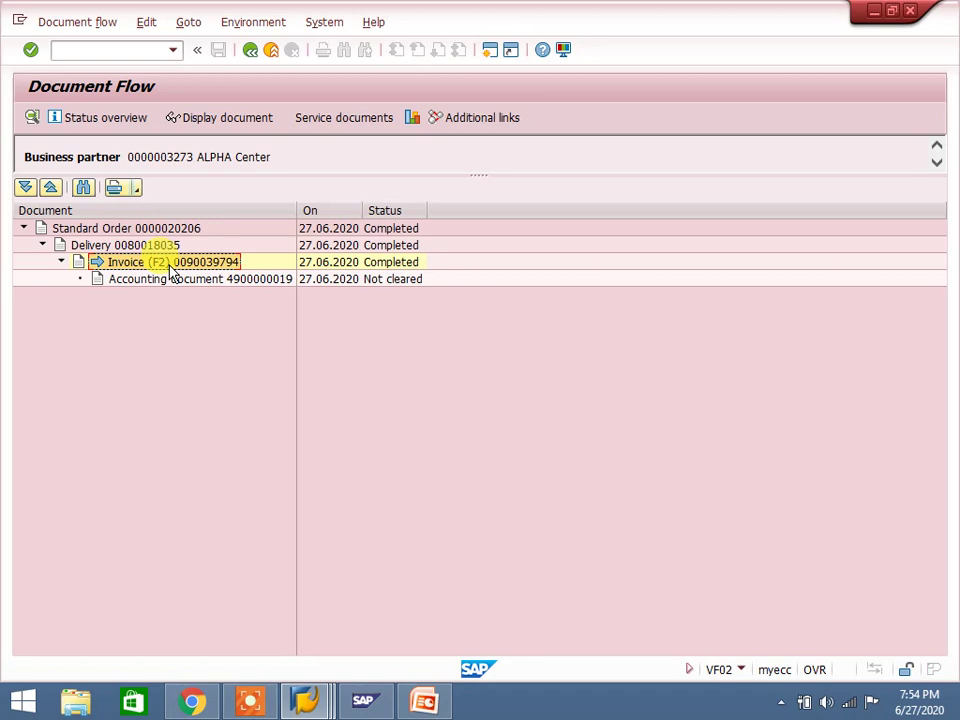
- Start a new sales document in transaction VA01 with order type RE (Returns)
click(115, 50)
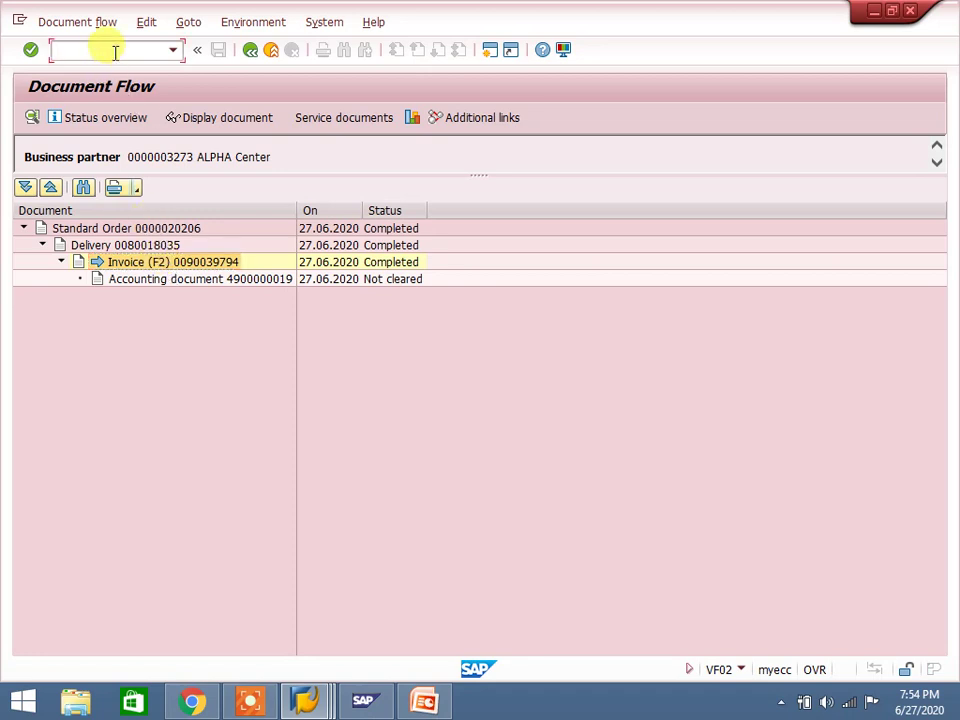
text(/nva01)
key(Return)
click(186, 196)
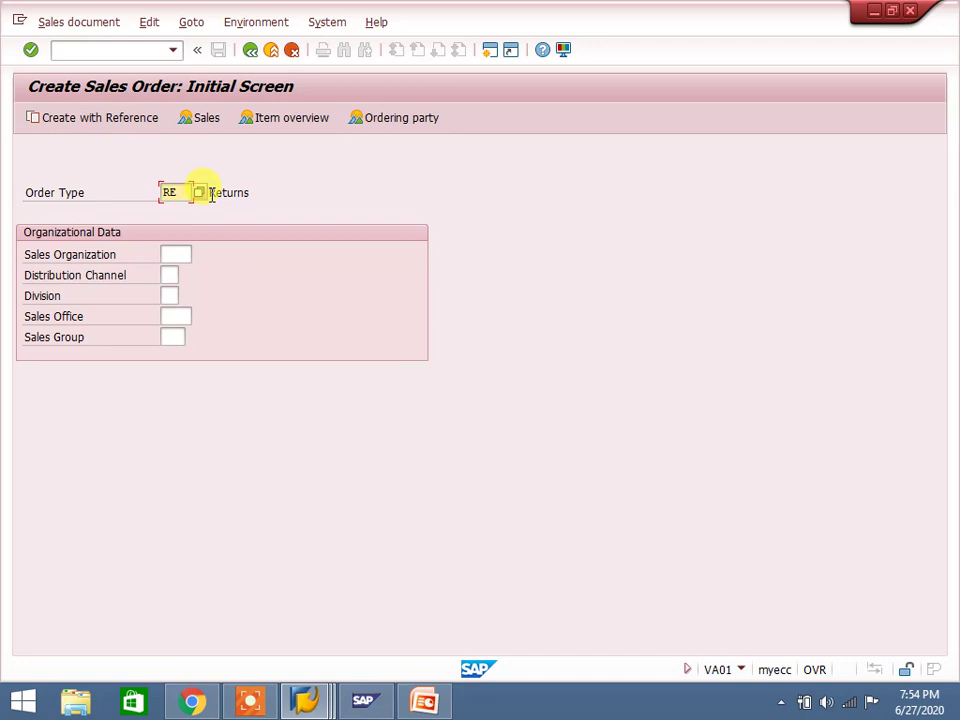
key(Return)
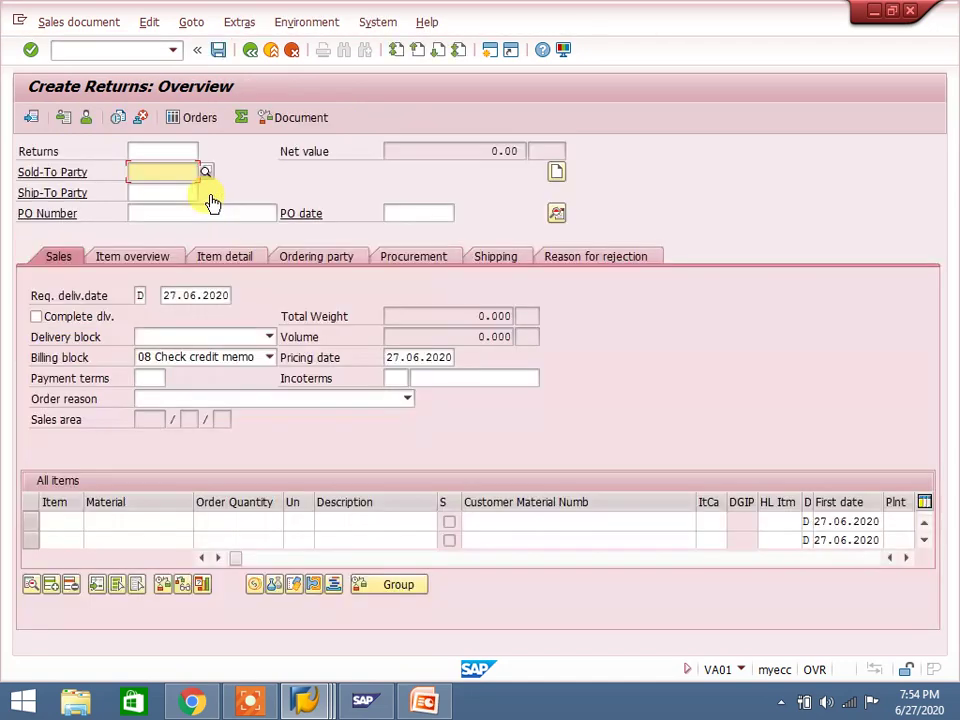
click(178, 173)
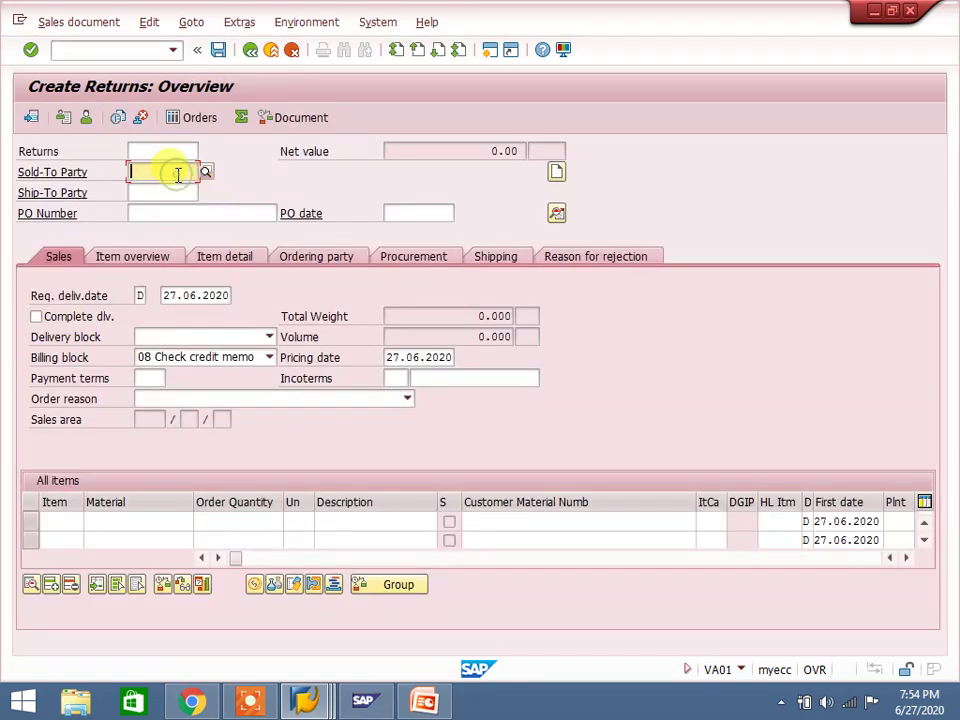
click(124, 521)
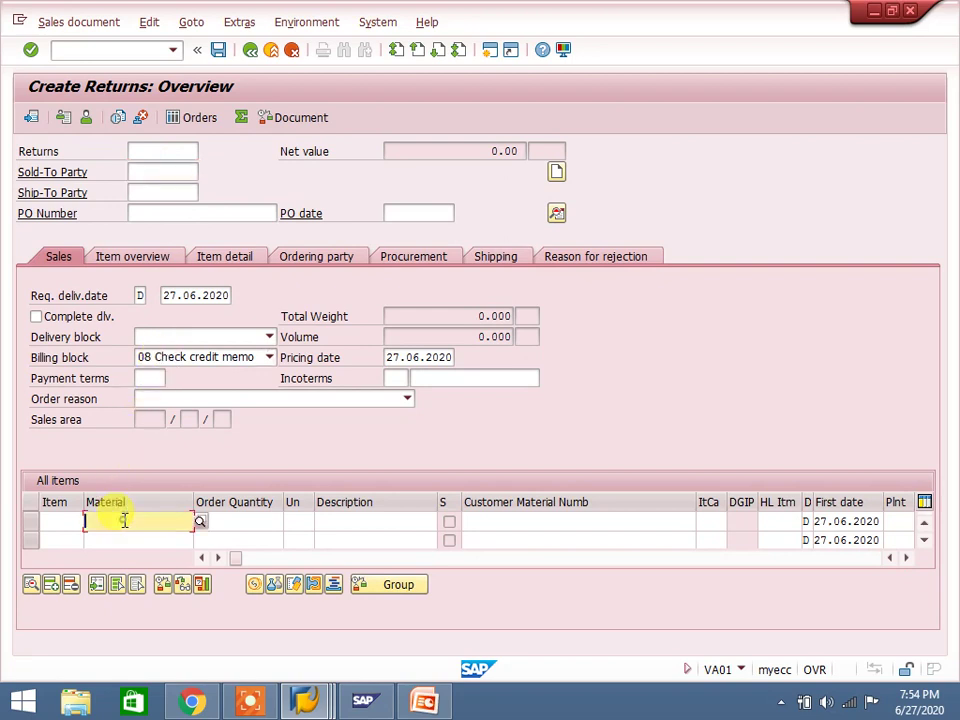
click(225, 518)
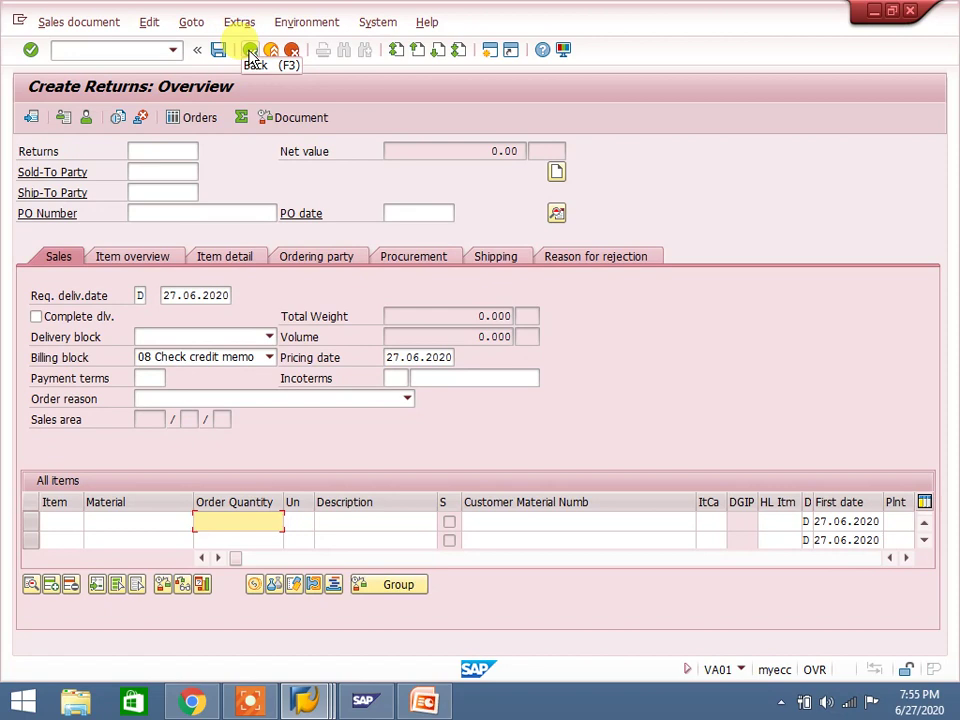
click(247, 49)
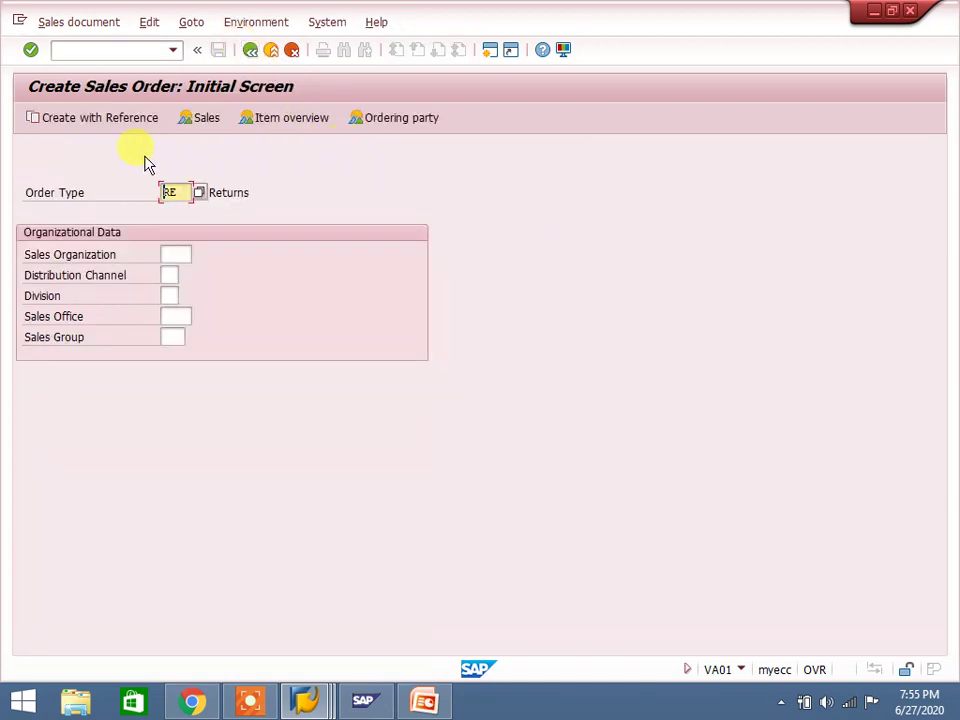
- Create the returns document with reference to the invoice's billing document number, copying the 128 GB Hard Disk Drive item through item selection
click(93, 128)
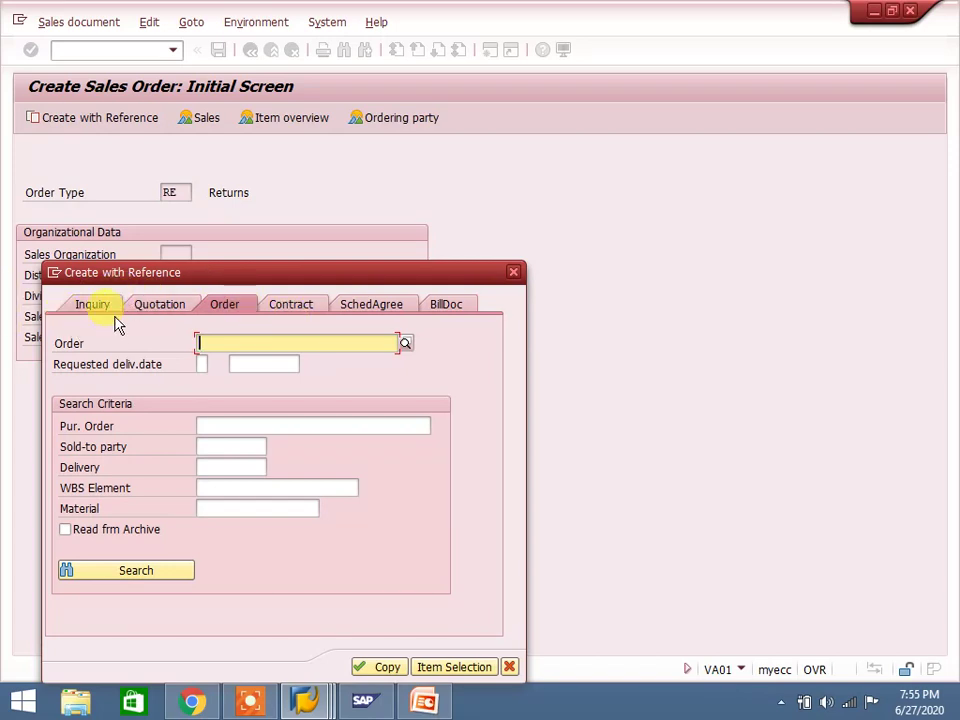
click(445, 305)
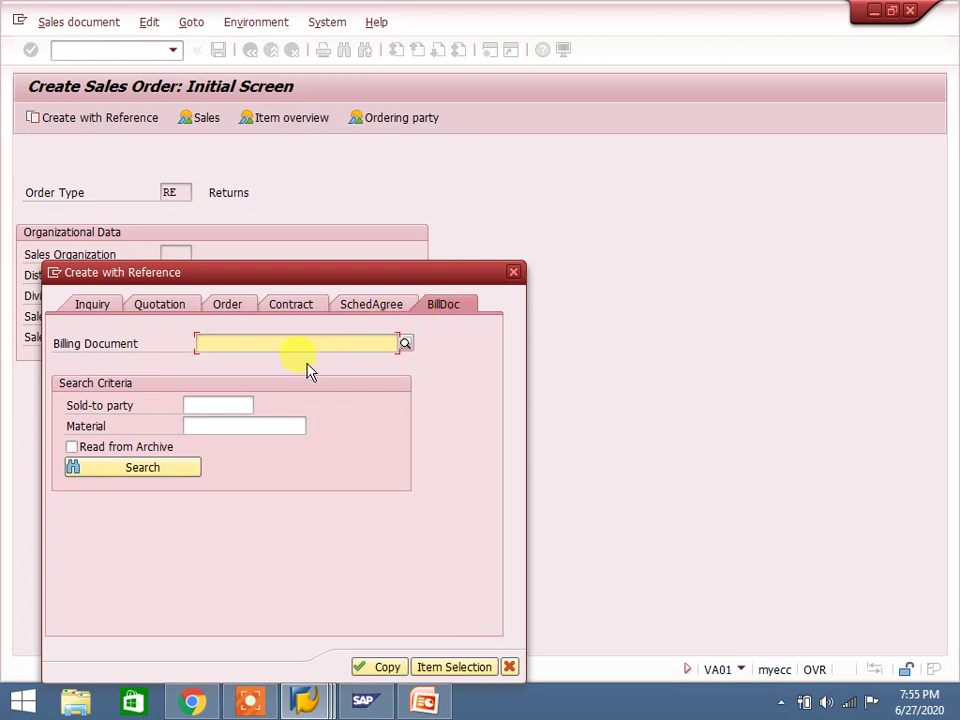
text(90039794)
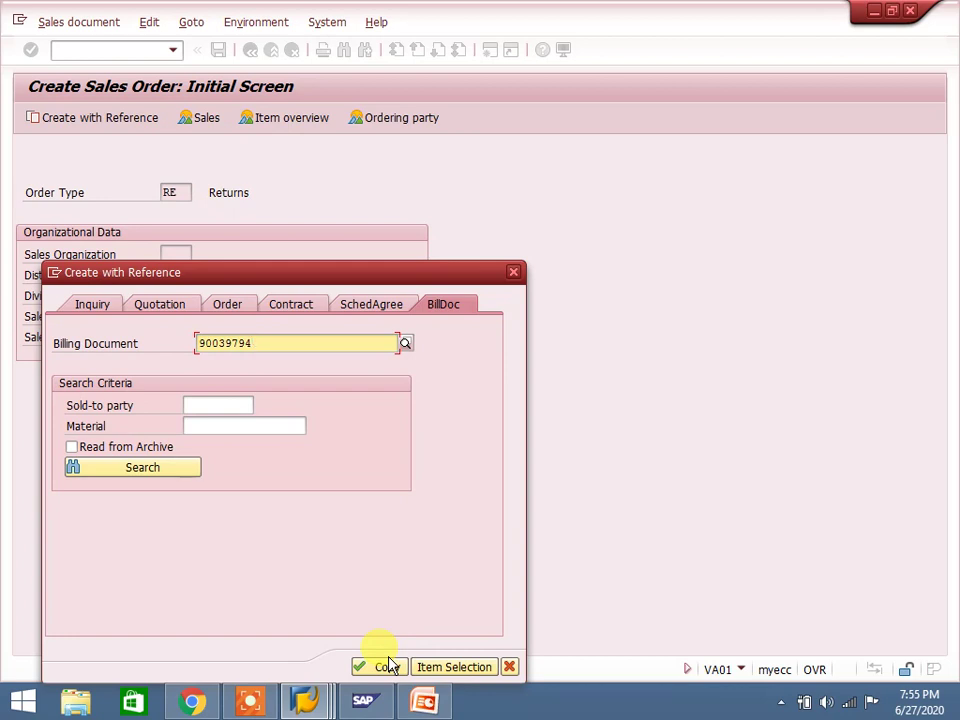
click(472, 670)
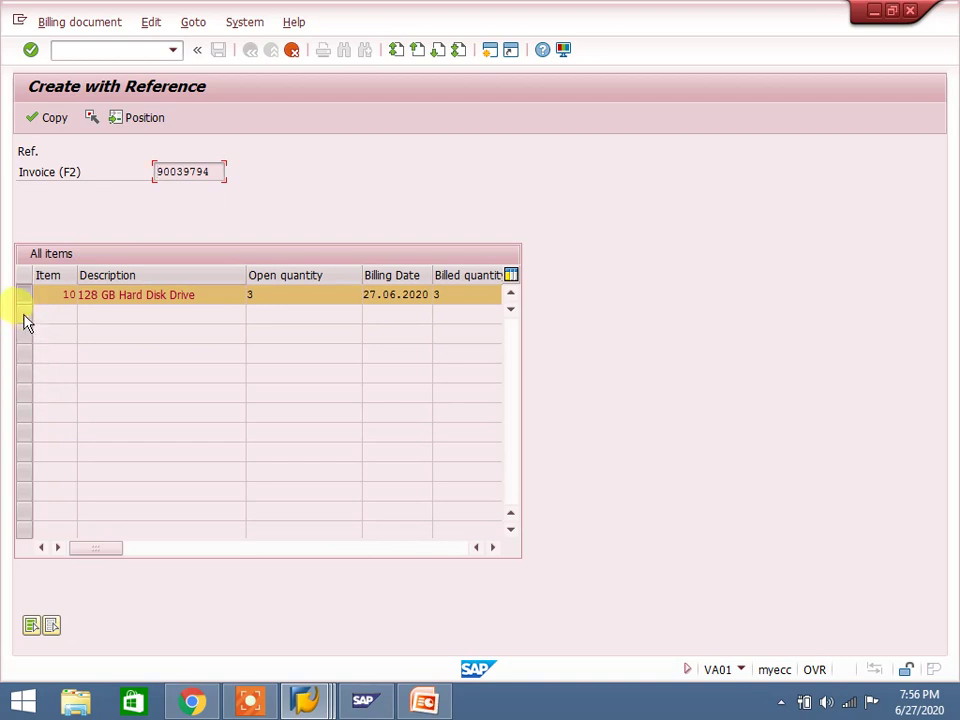
click(52, 119)
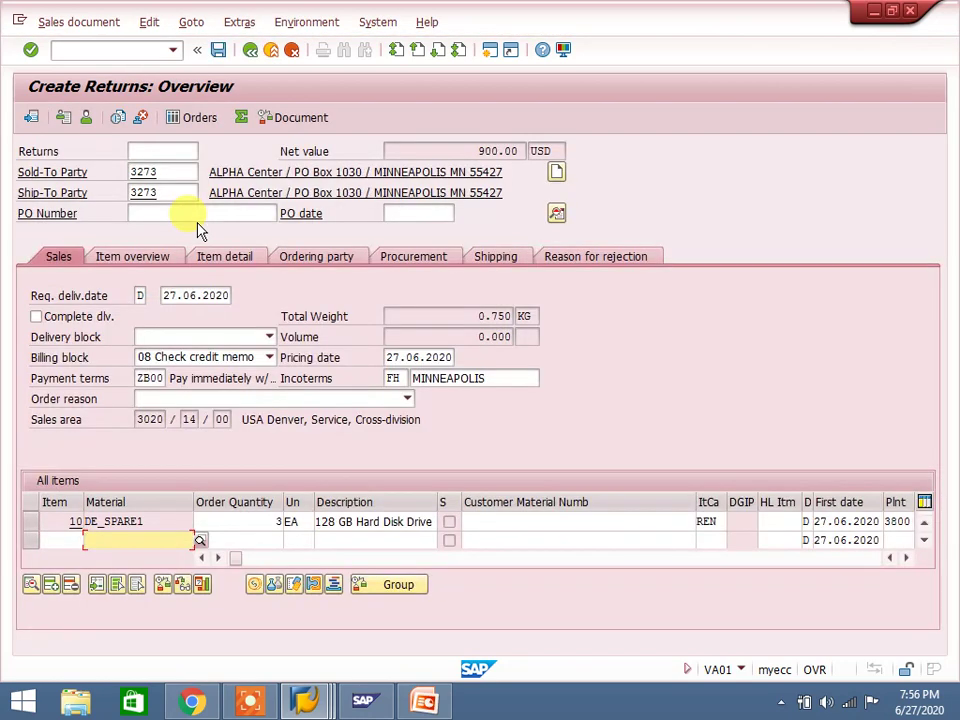
- Set the order quantity of item 10, material DE_SPARE1, to 1
click(243, 515)
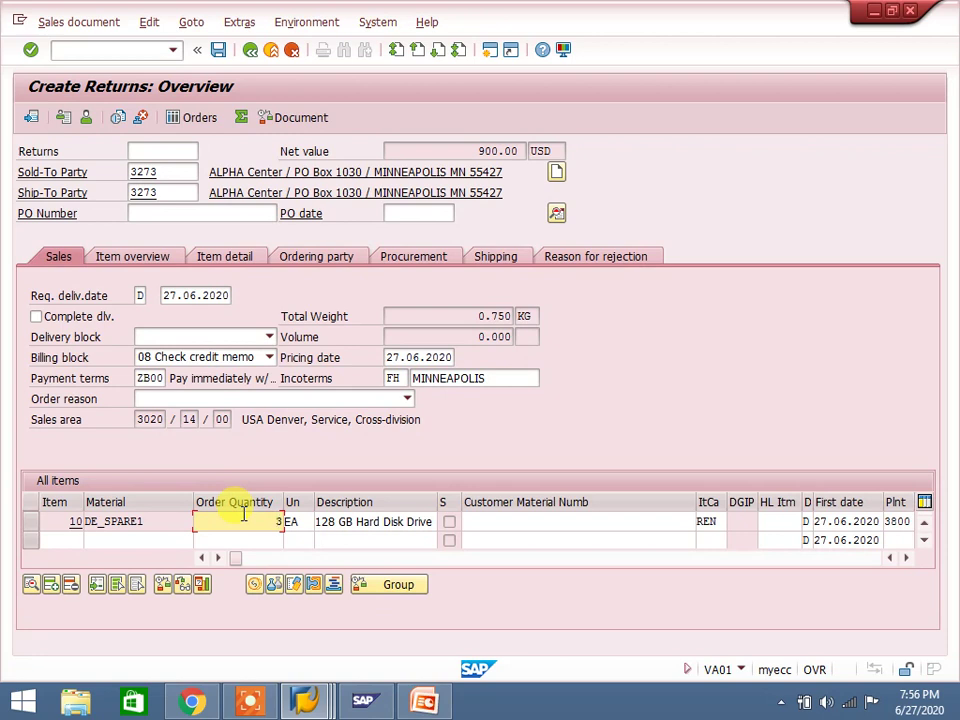
click(467, 150)
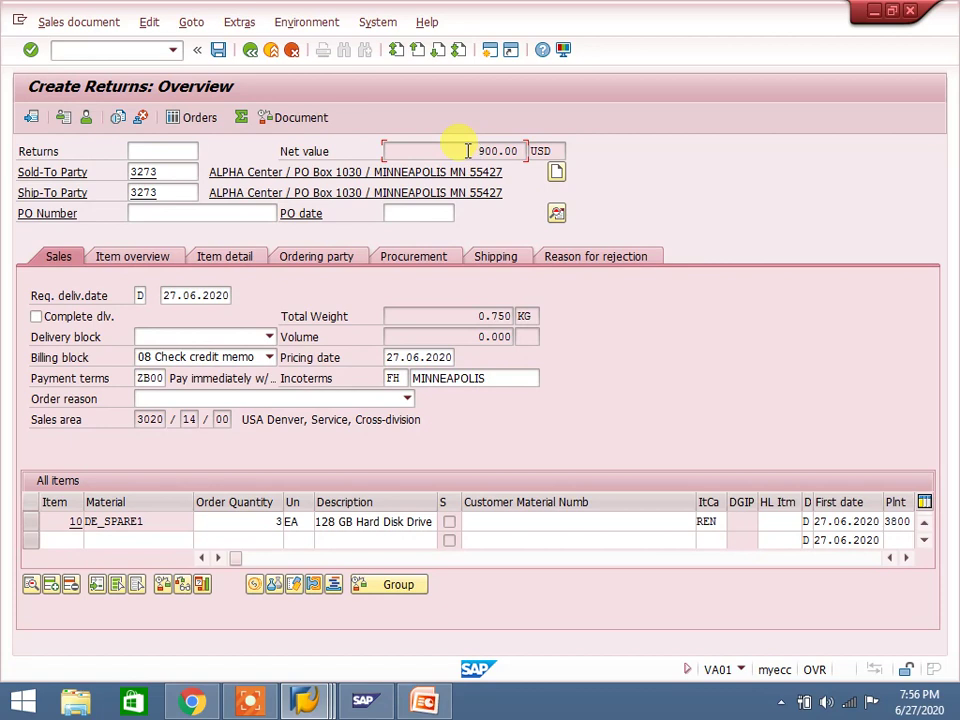
click(268, 522)
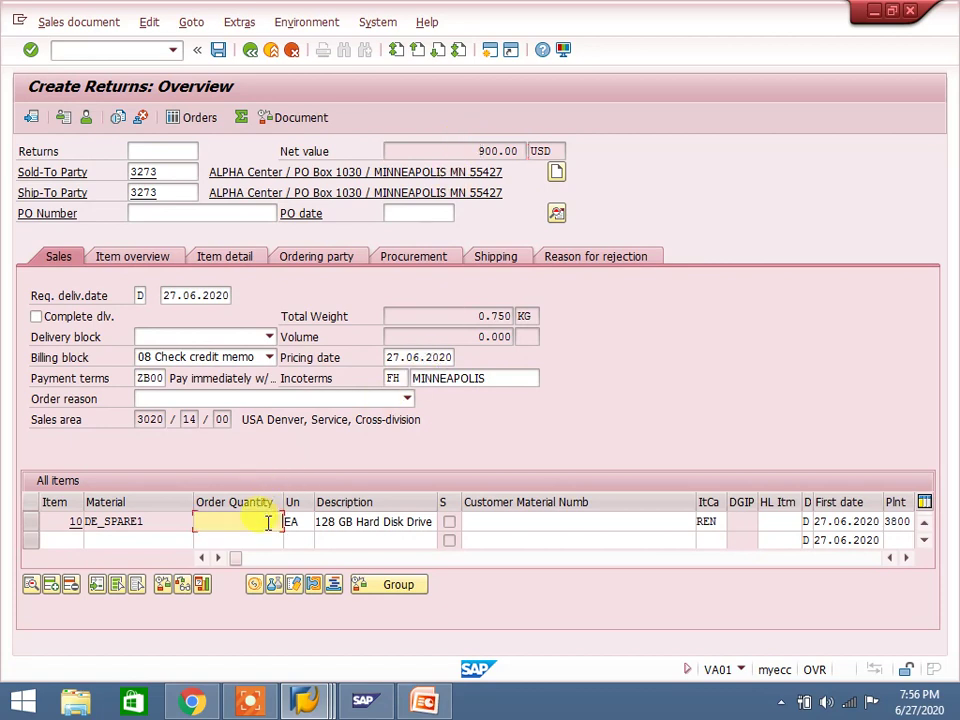
text(1)
key(Return)
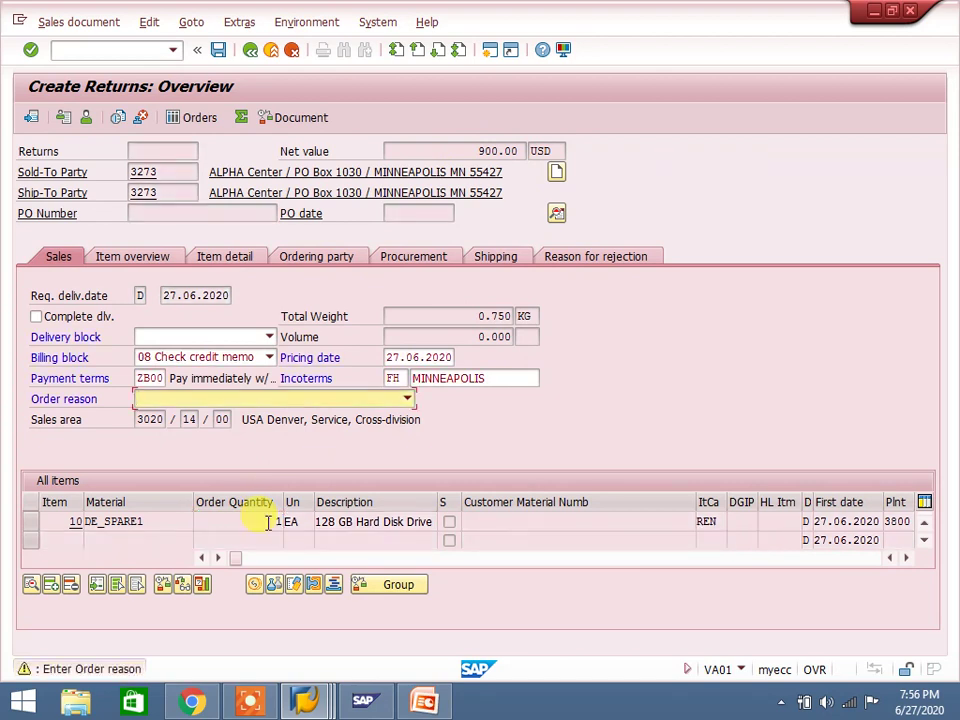
key(Return)
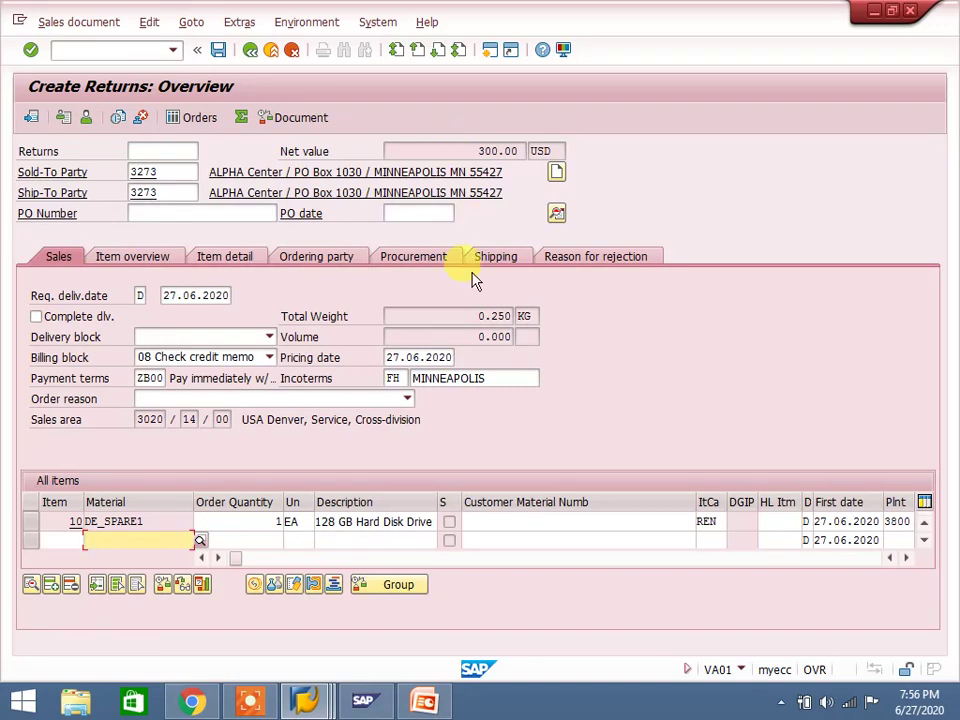
- Try to save the returns document, check its incompletion log for missing data, and return to the overview
click(218, 49)
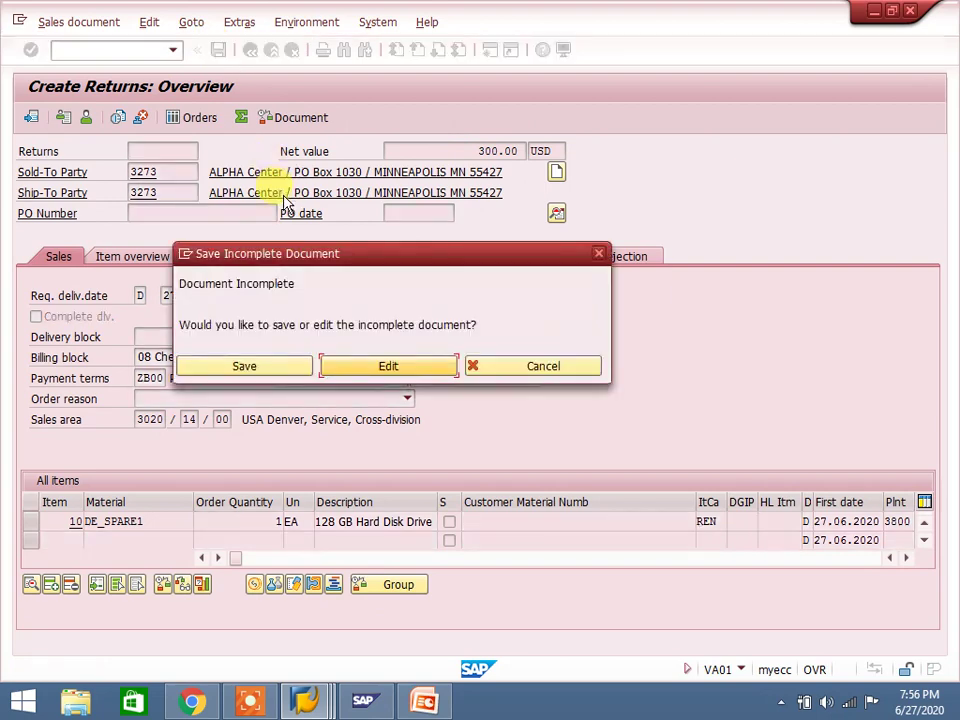
click(352, 375)
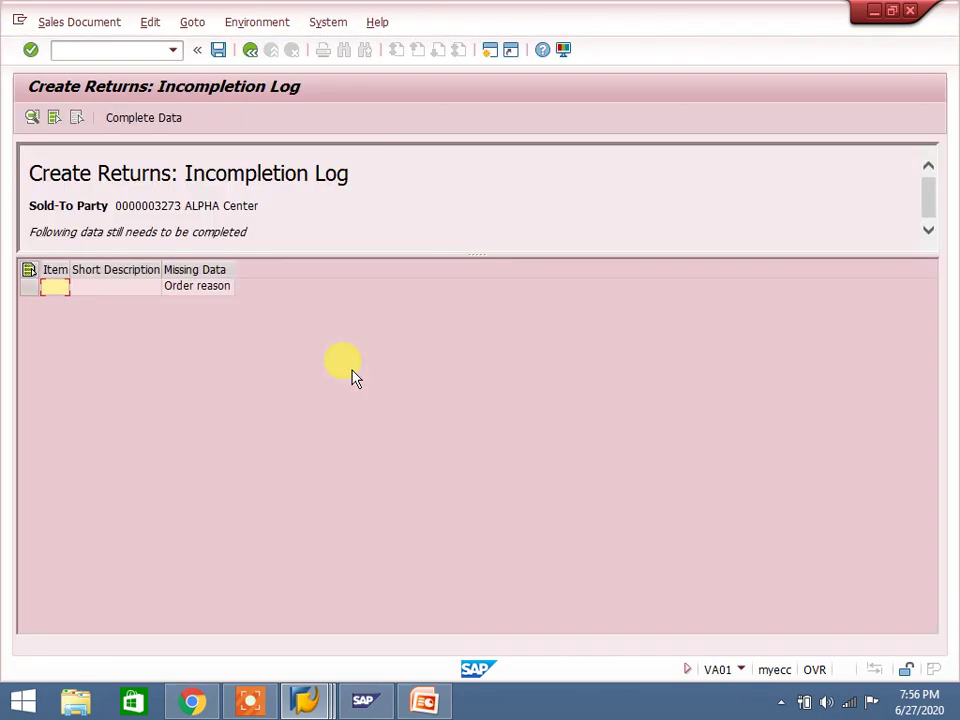
click(248, 50)
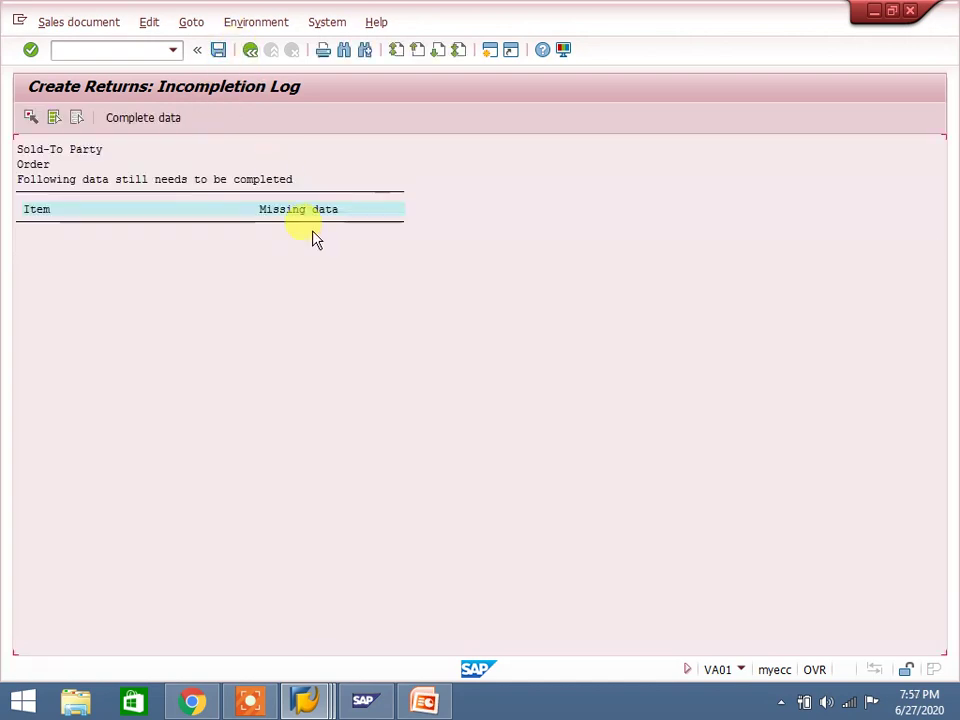
click(249, 52)
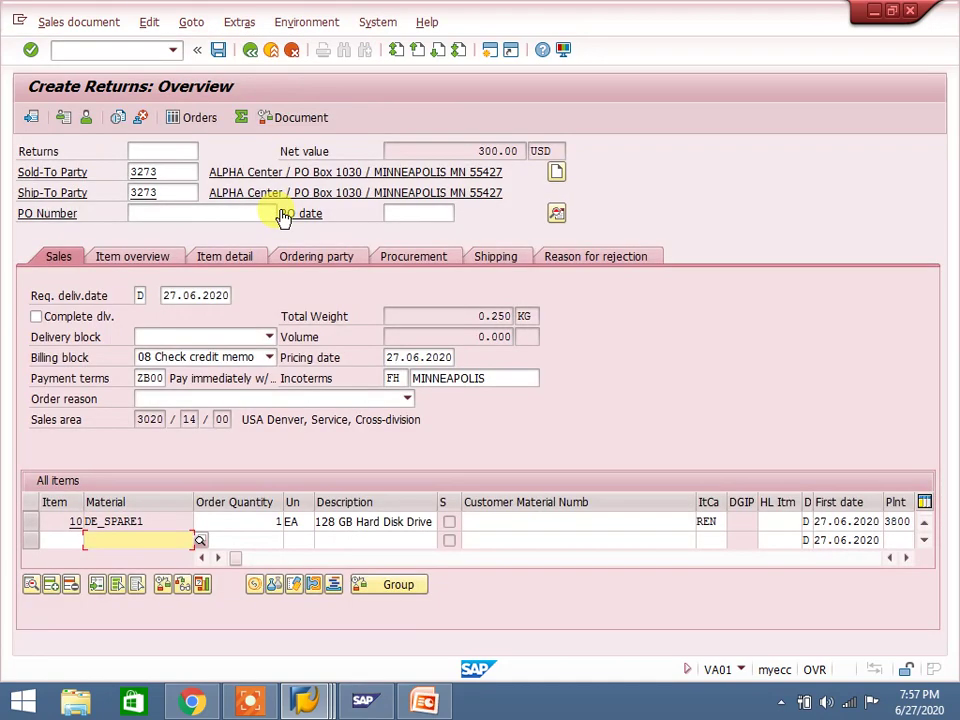
- Set the order reason to 102 Damaged in transit and save the returns document
click(268, 398)
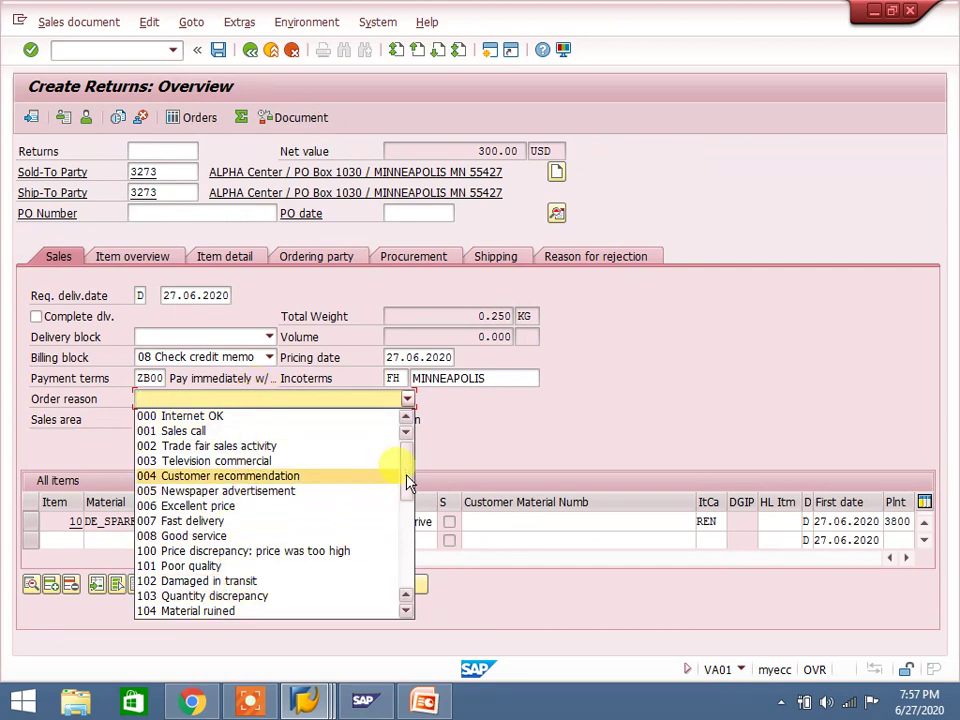
drag(407, 483, 402, 593)
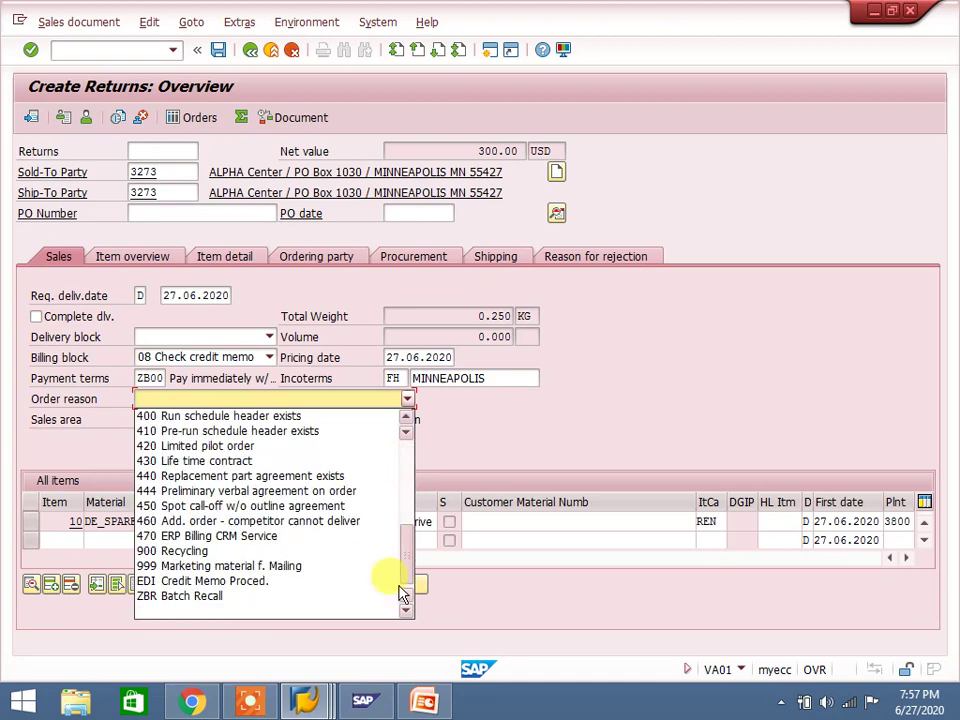
drag(405, 575, 405, 541)
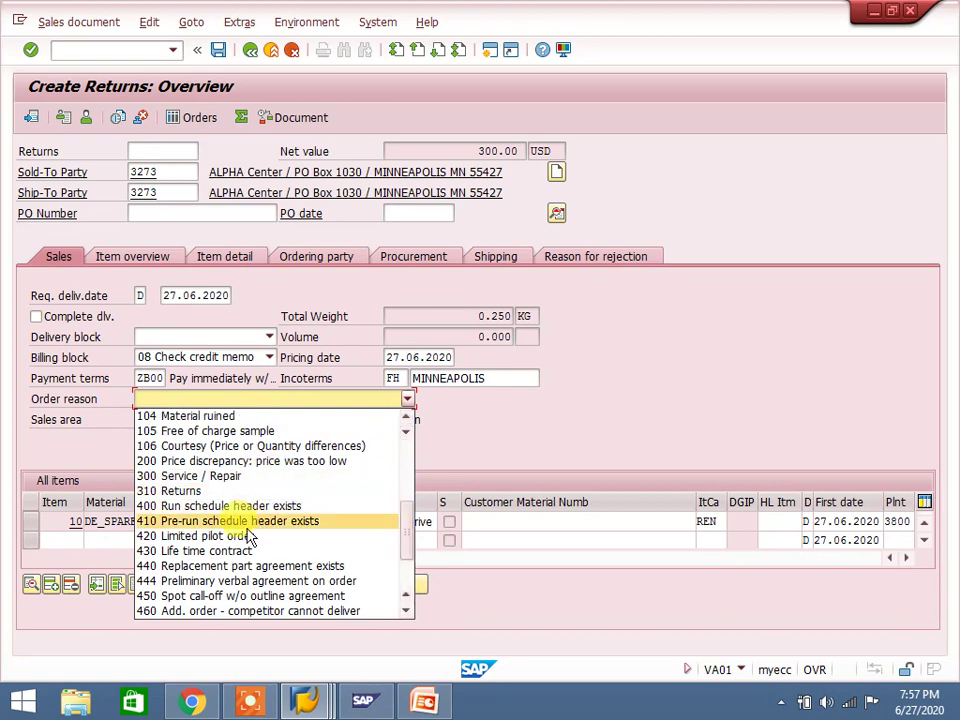
scroll(408, 480, up, 5)
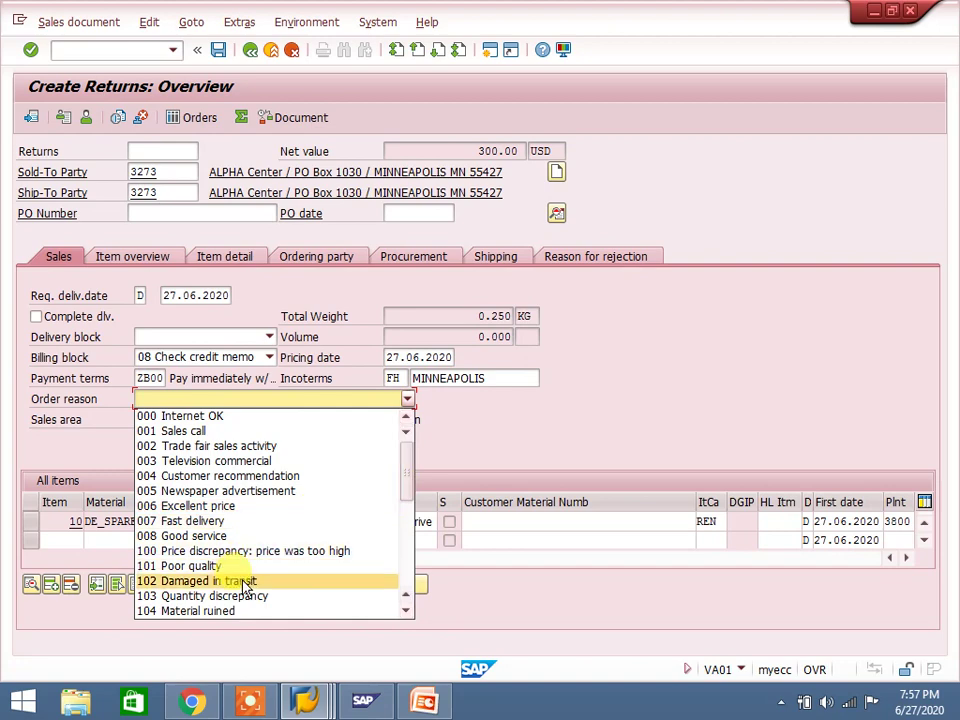
click(245, 581)
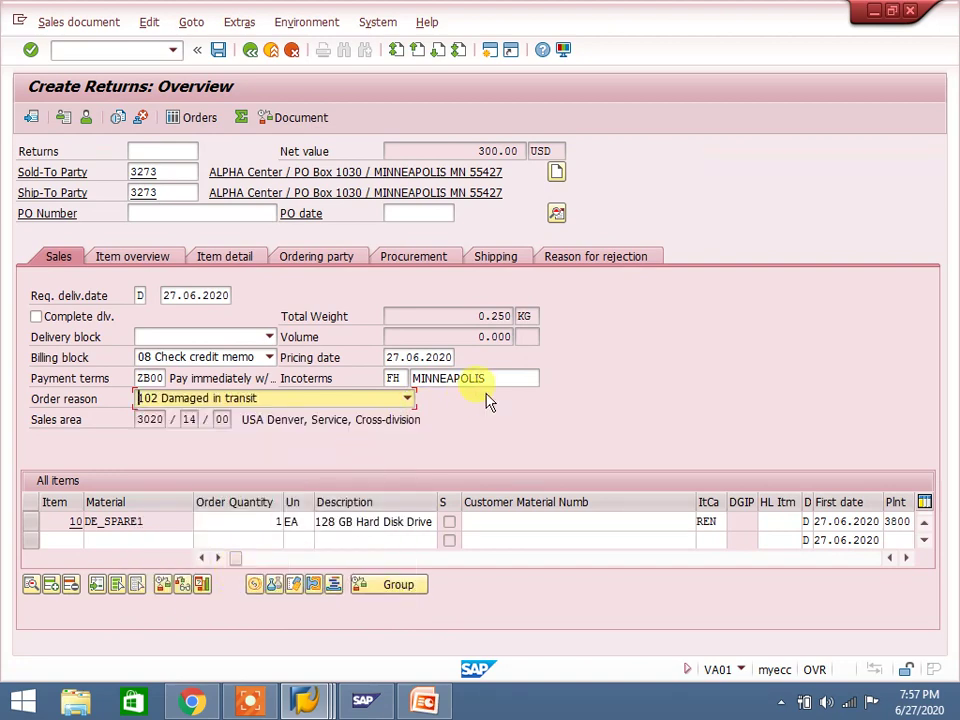
click(217, 49)
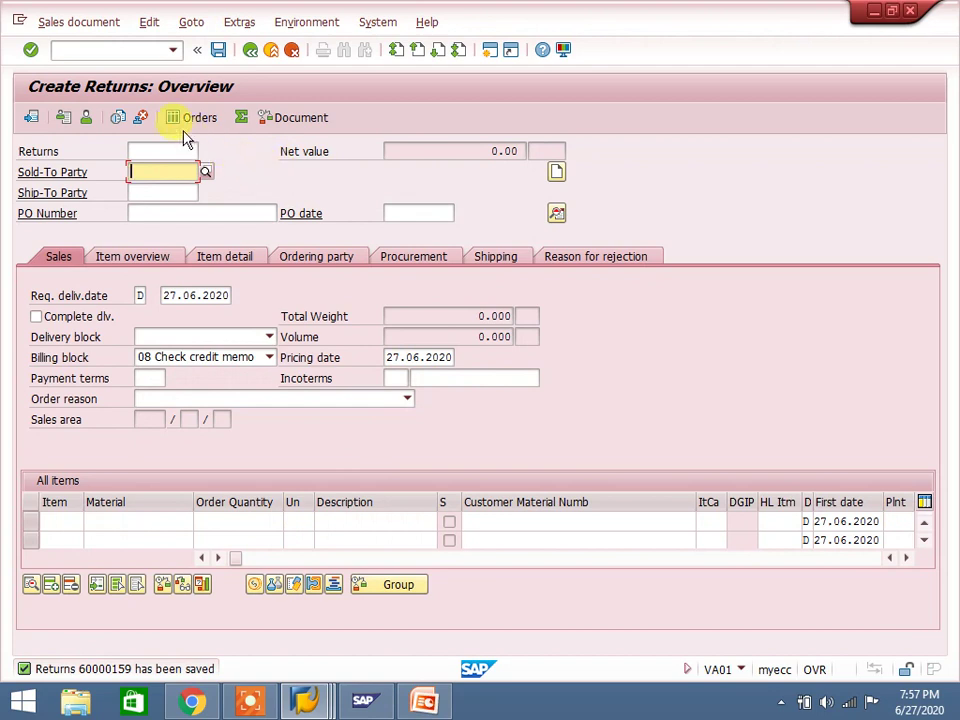
- Open the saved returns order for changes in transaction VA02 and open its billing block options
click(112, 50)
text(/nva02)
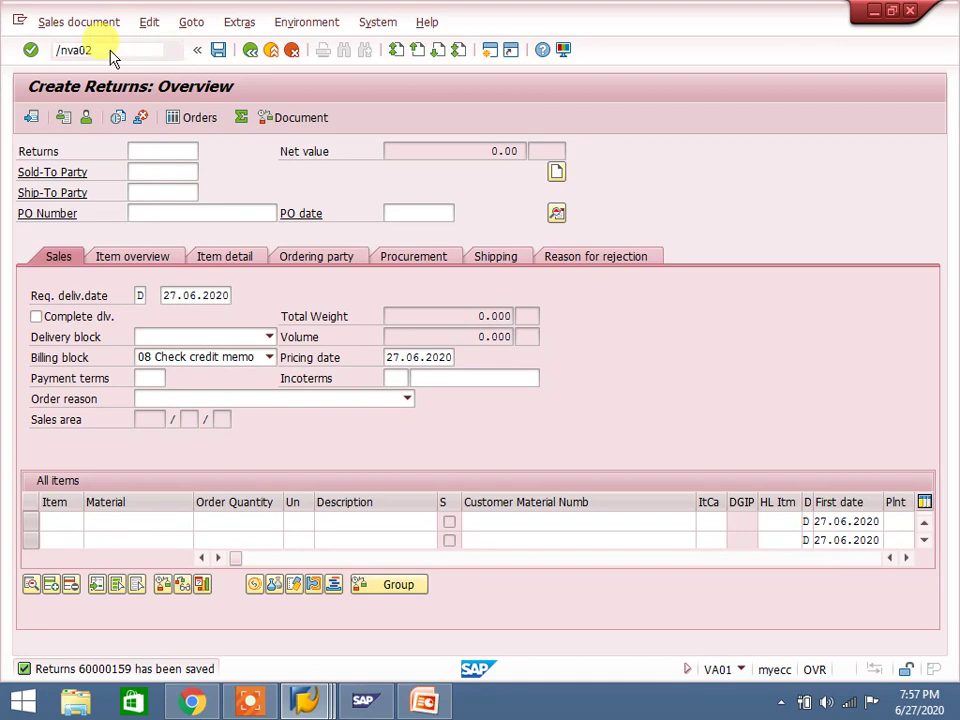
key(Return)
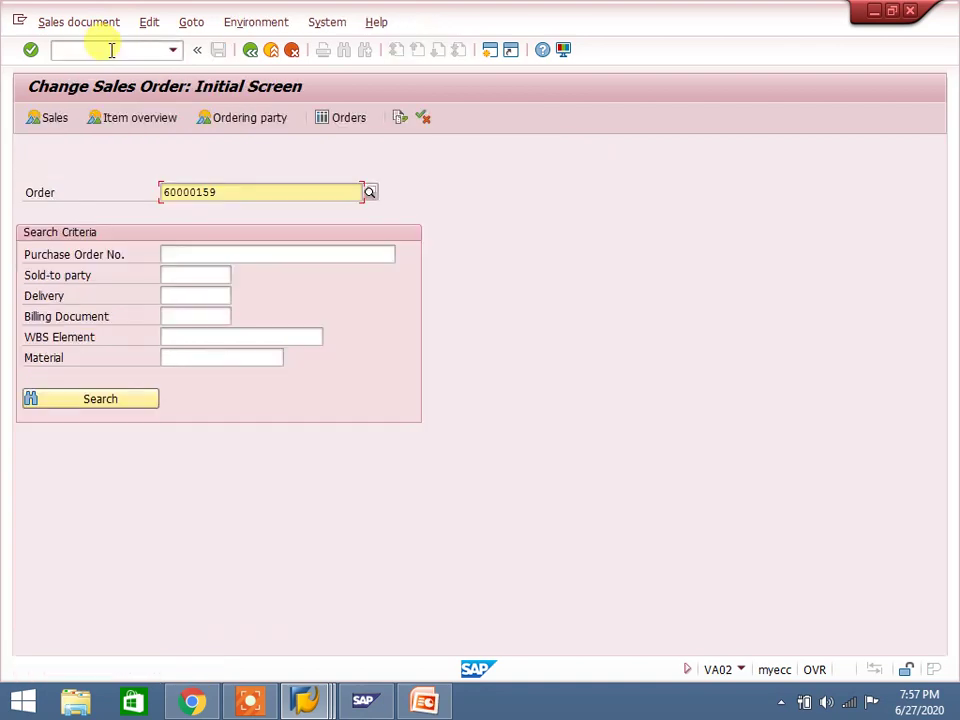
key(Return)
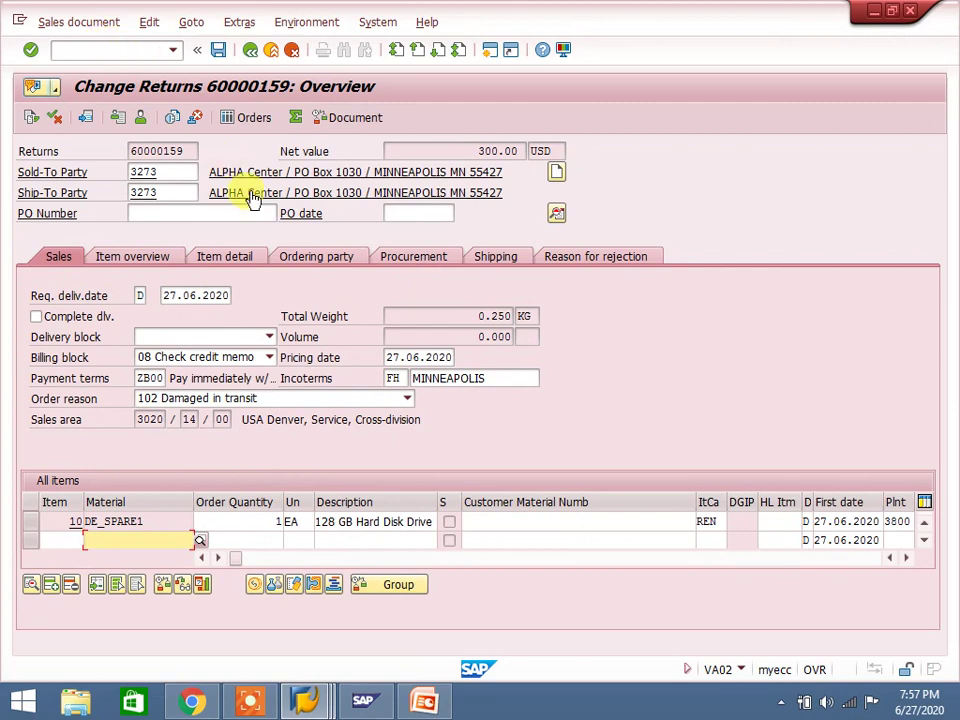
click(165, 366)
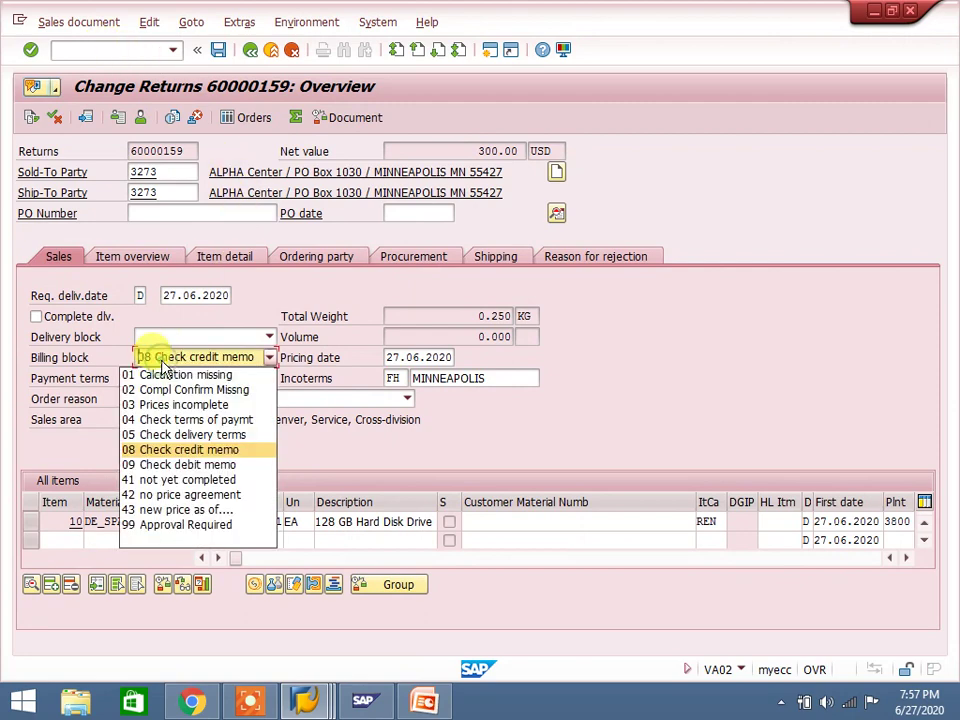
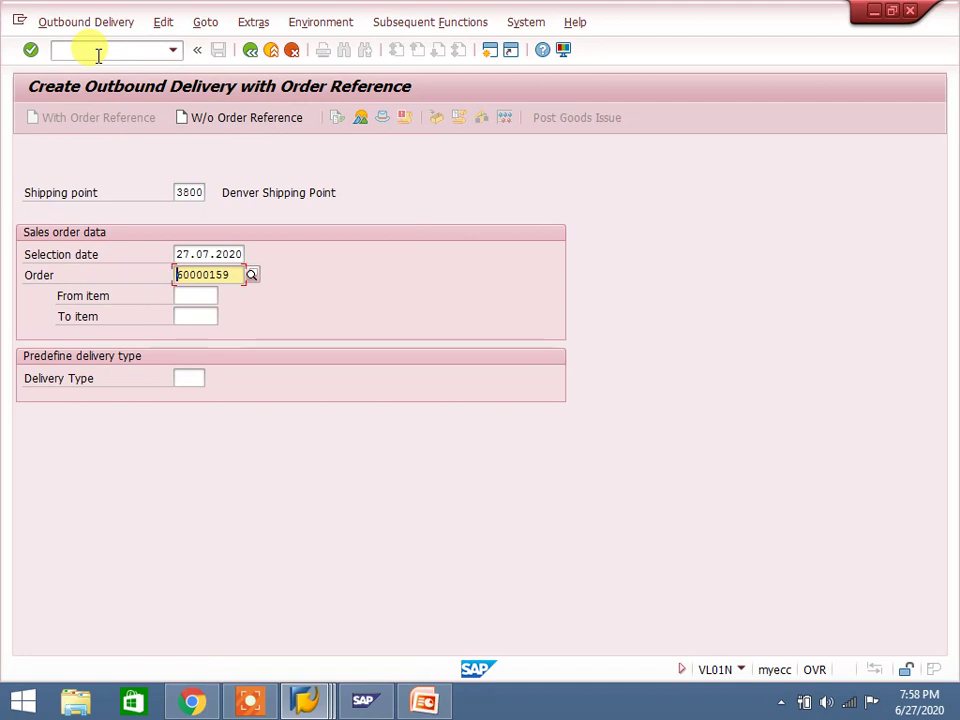
- Start the returns delivery for the returns order in VL01N with shipping point 3800 and selection date 27.07.2020
key(Return)
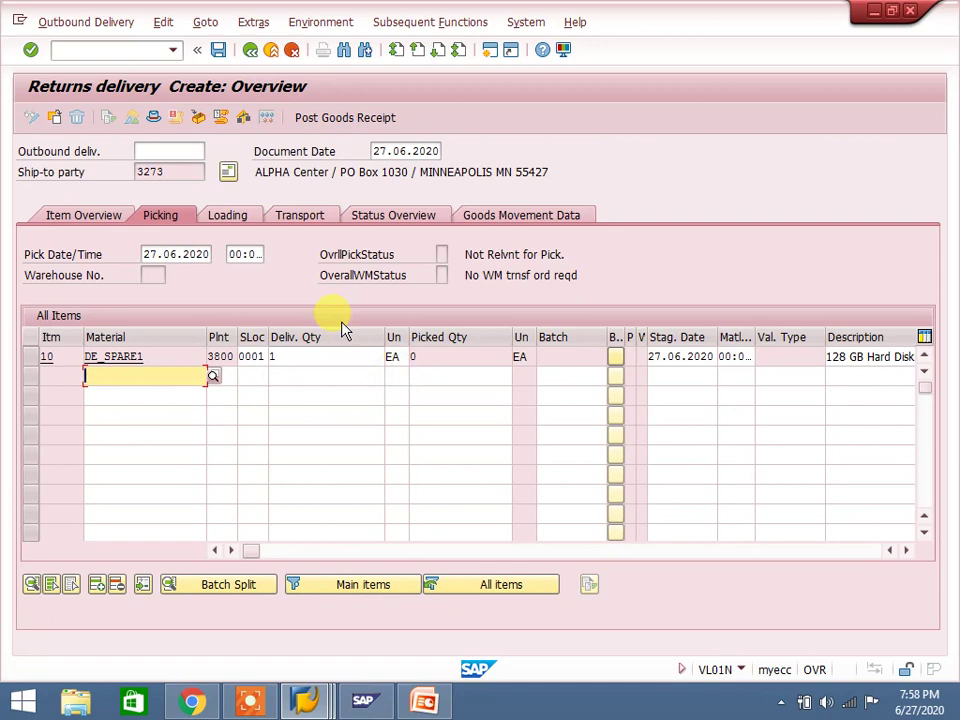
- Try to open transaction VL02N in an additional session
click(147, 50)
text(/o)
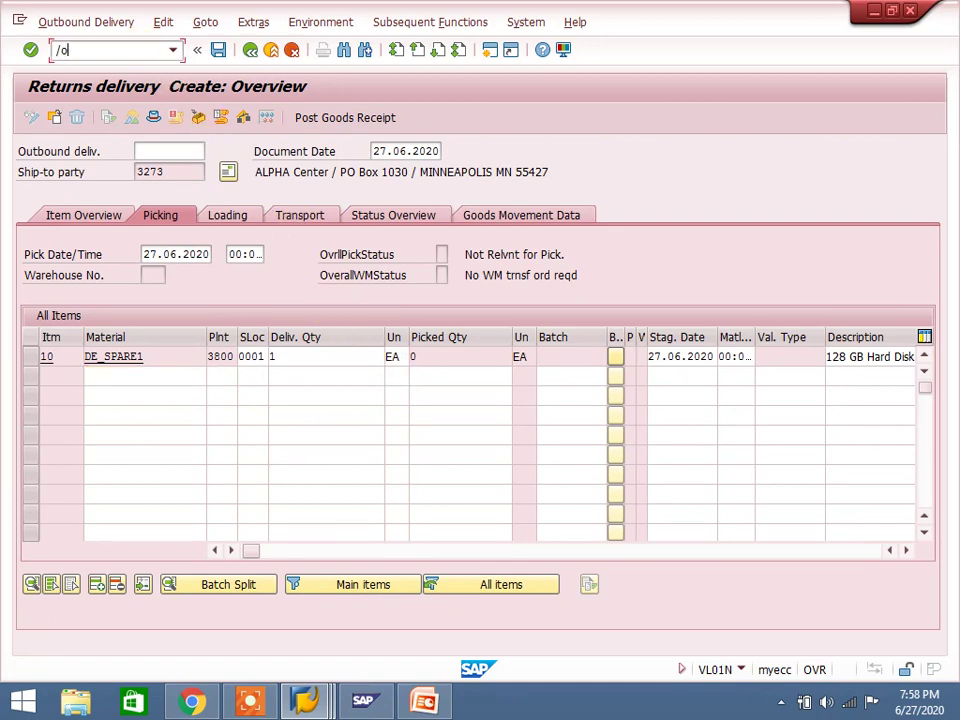
text(vl02n)
key(Return)
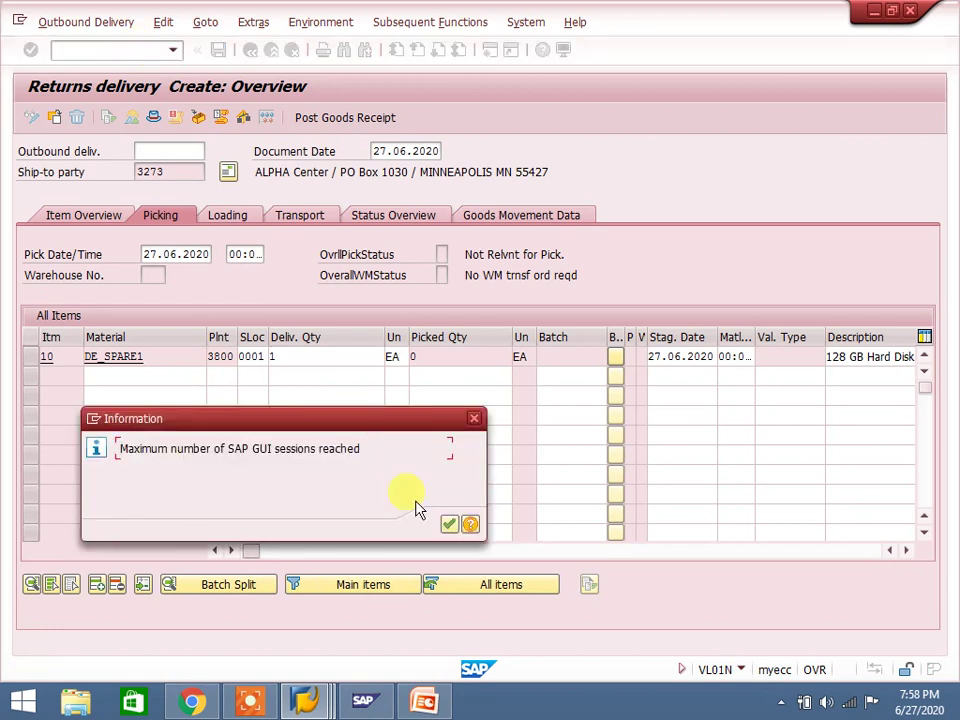
click(449, 524)
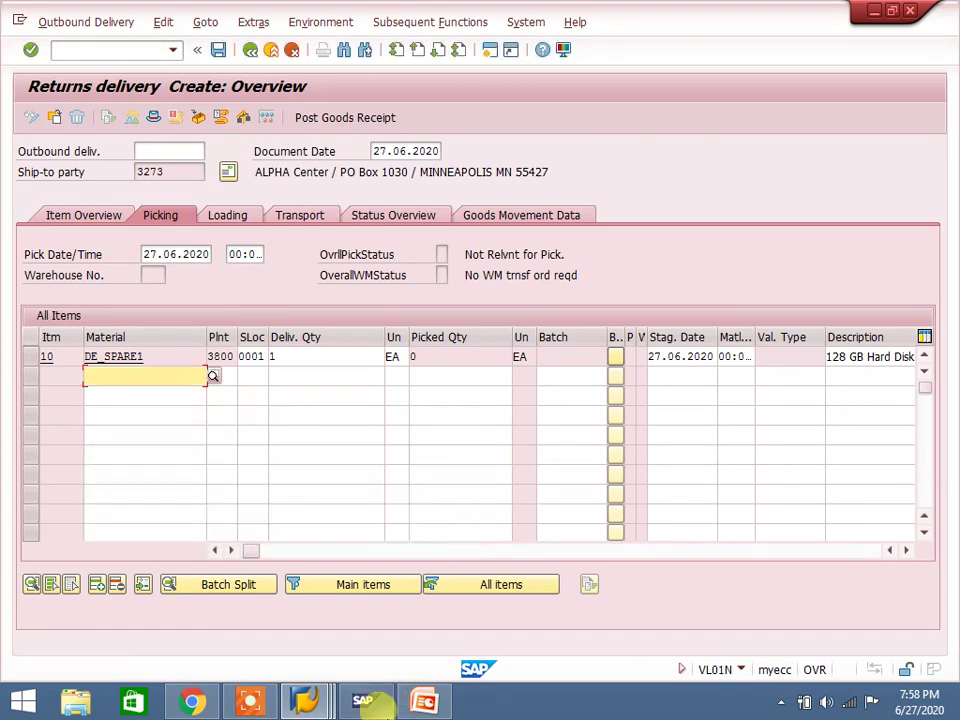
- Switch to the Customizing session, open transaction OVLP and look up the picking relevance of item category REN
click(310, 700)
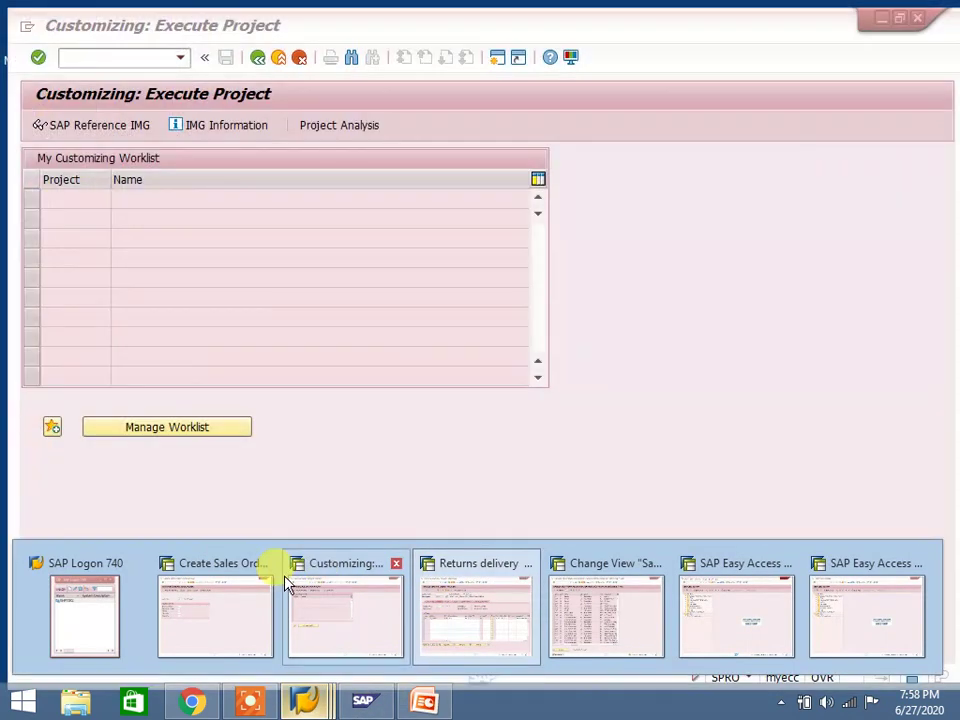
click(290, 578)
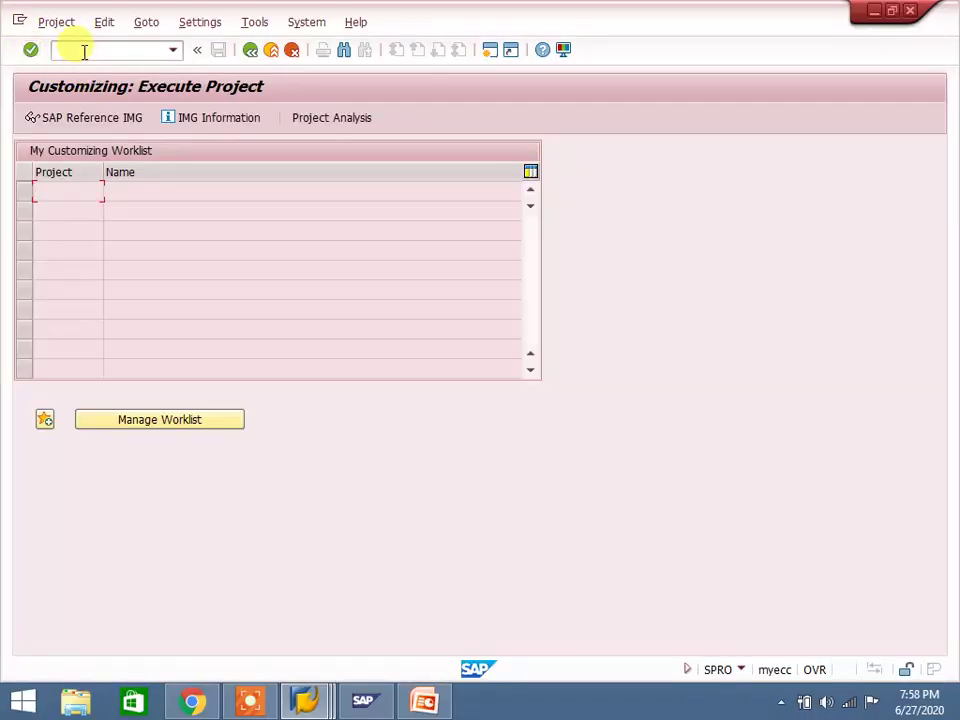
click(82, 51)
text(/novlp)
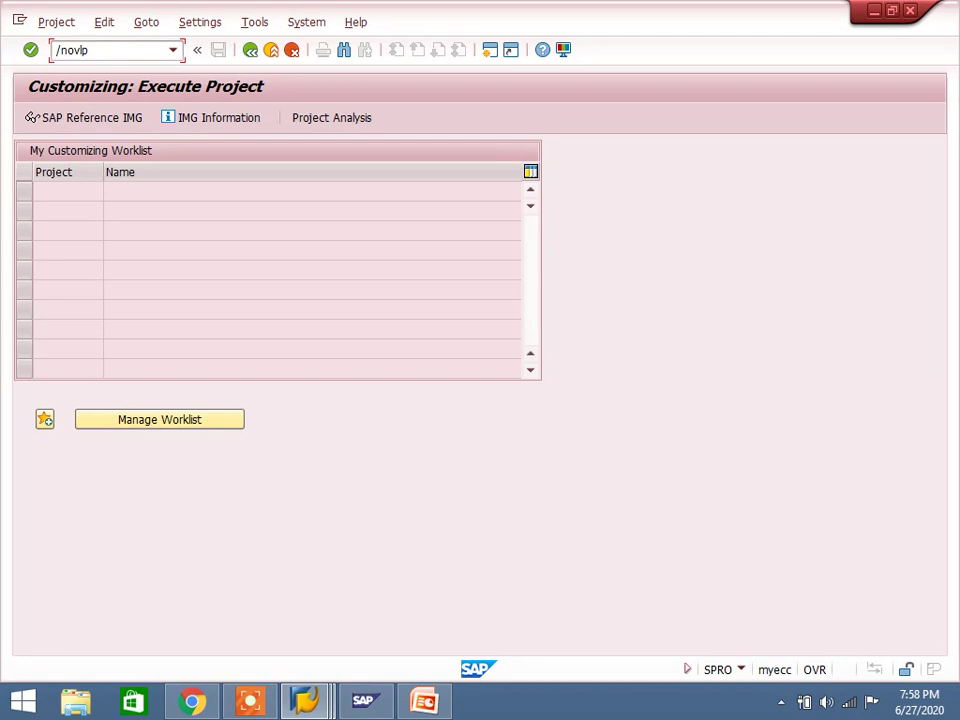
key(Return)
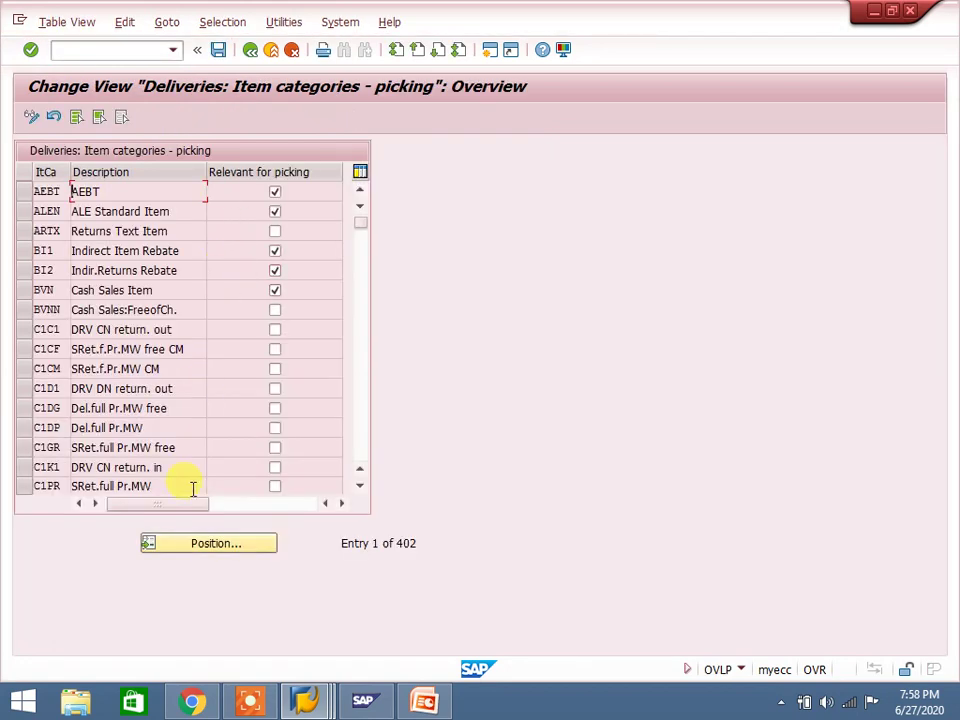
click(195, 540)
text(r)
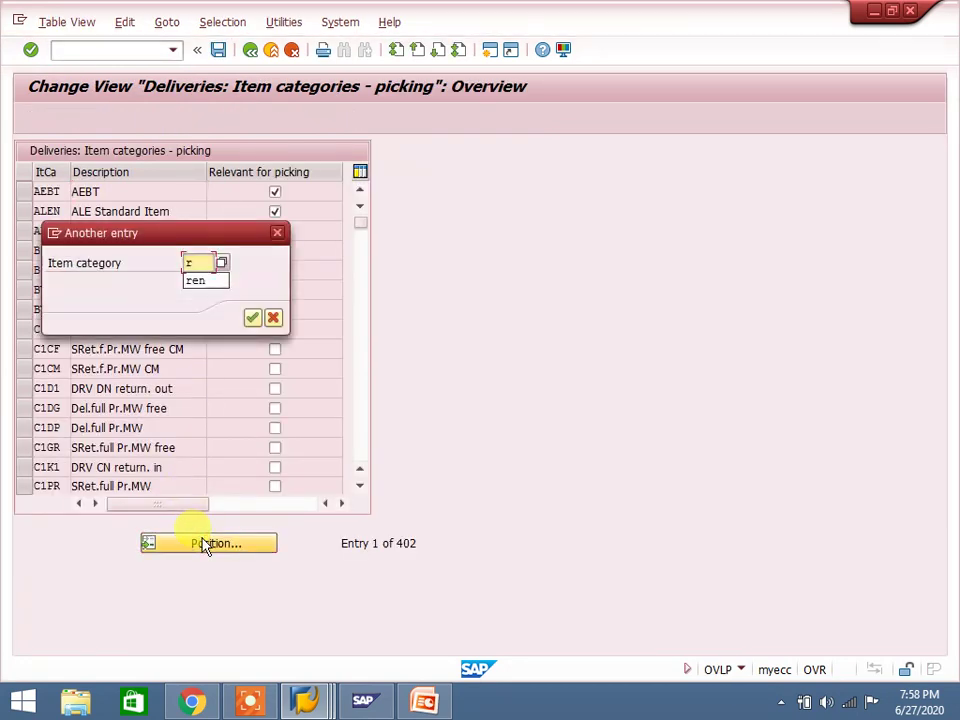
text(en)
key(Return)
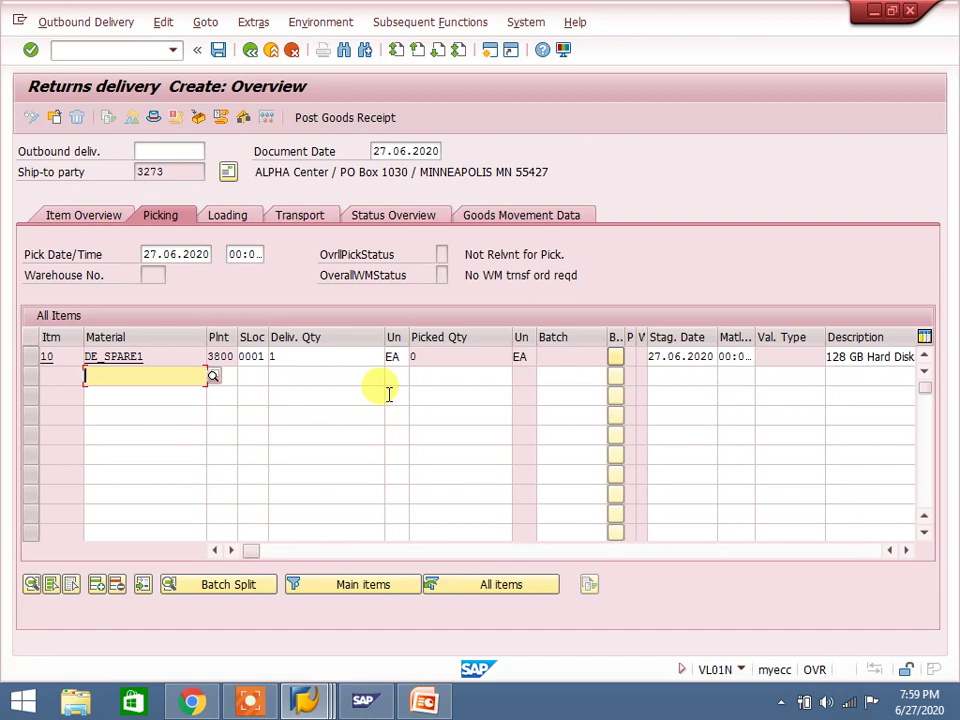
- Post the goods receipt for the returns delivery of material DE_SPARE1
click(348, 118)
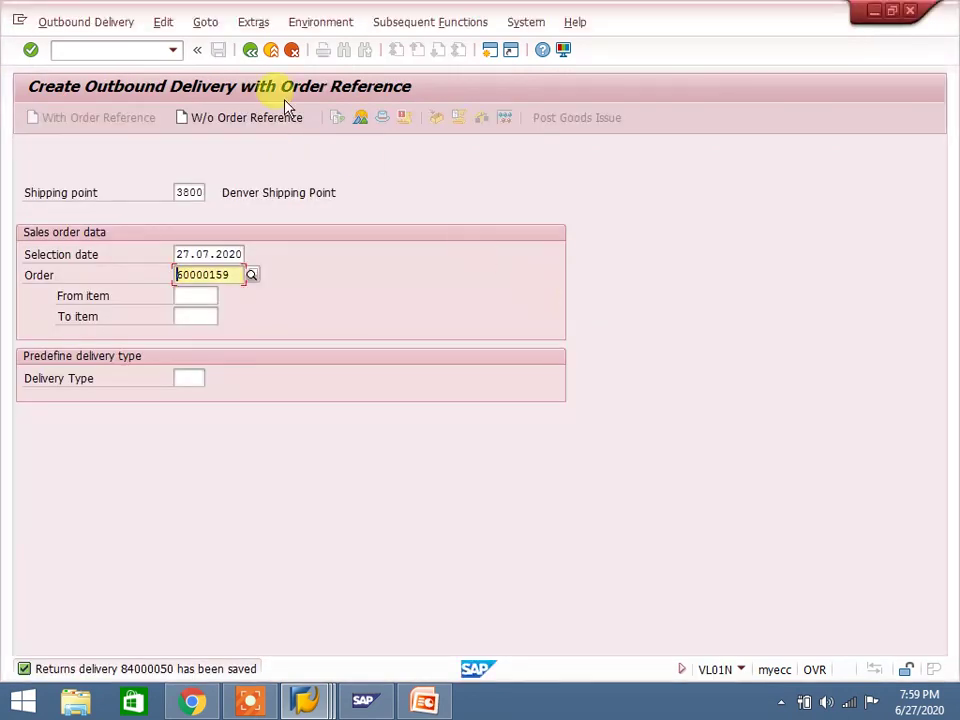
- Create the RE Credit for Returns billing document from the returns order in transaction VF01 and save it
click(105, 51)
text(/n)
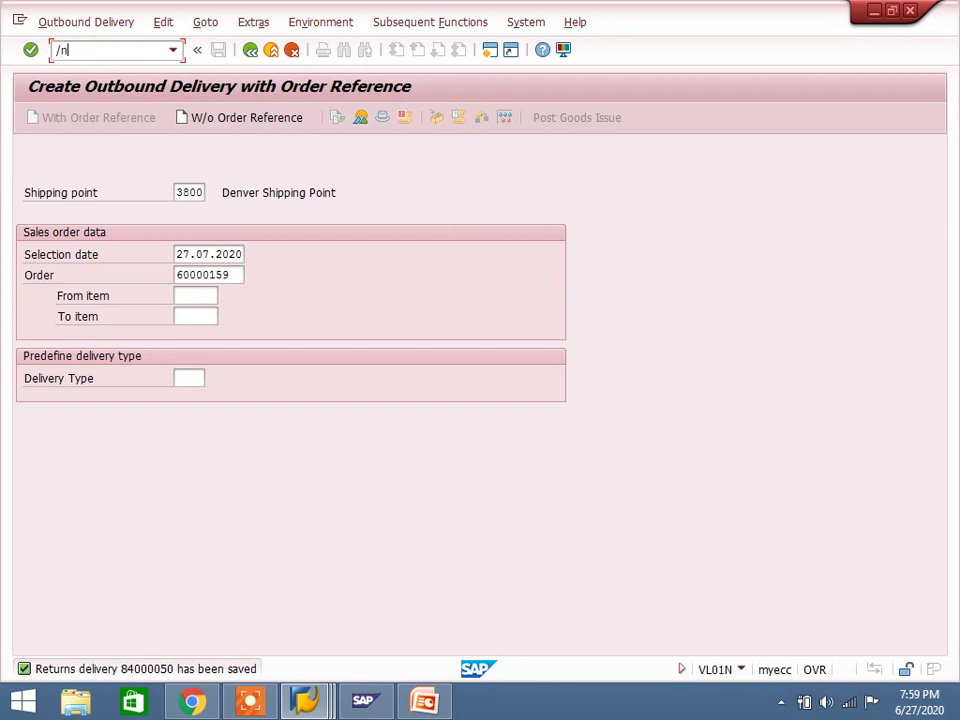
text(vf01)
key(Return)
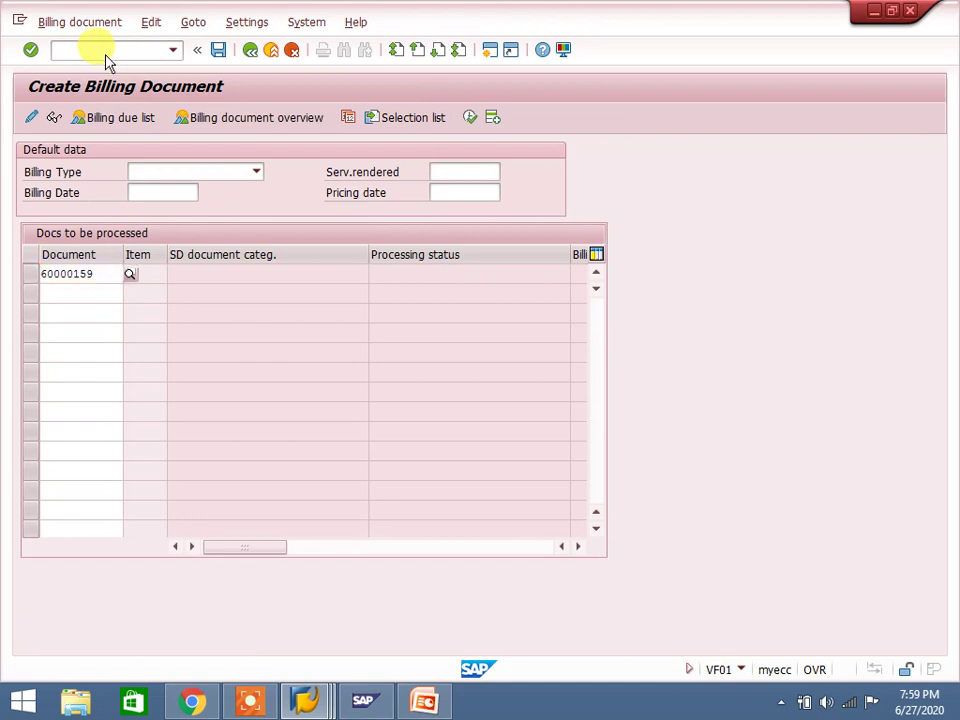
key(Return)
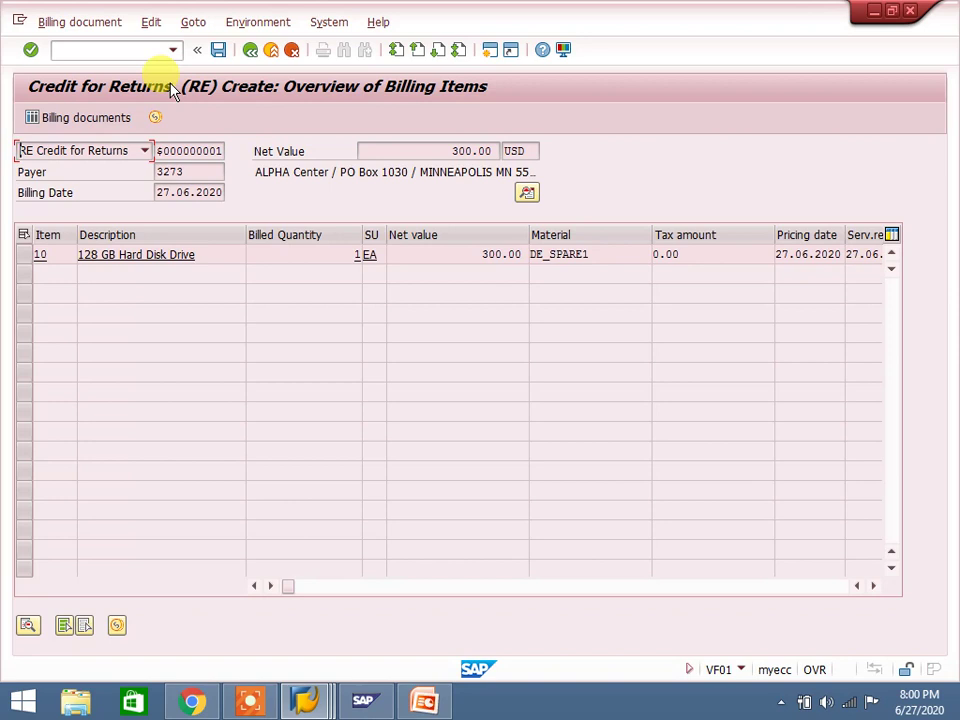
click(219, 51)
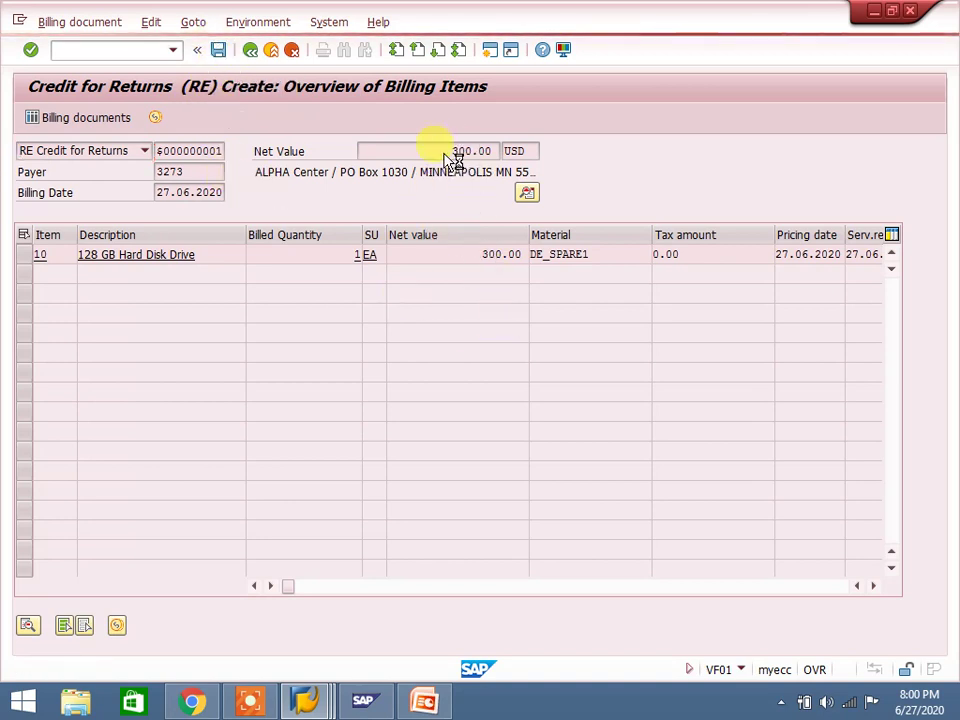
- Open the saved credit for returns in change mode and display its accounting document
click(58, 22)
click(70, 67)
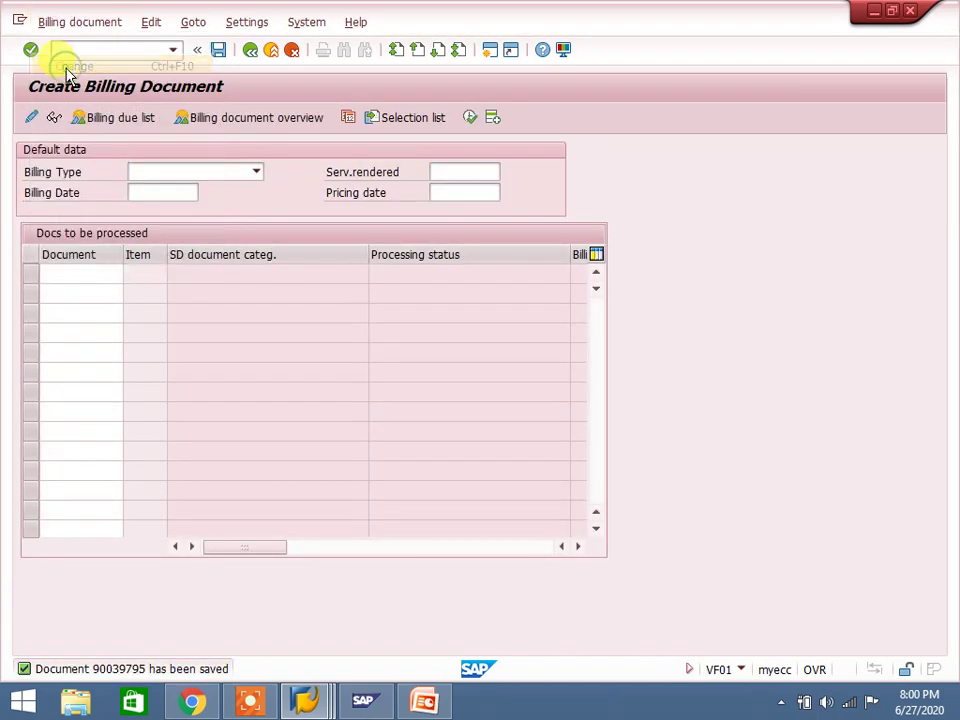
click(241, 125)
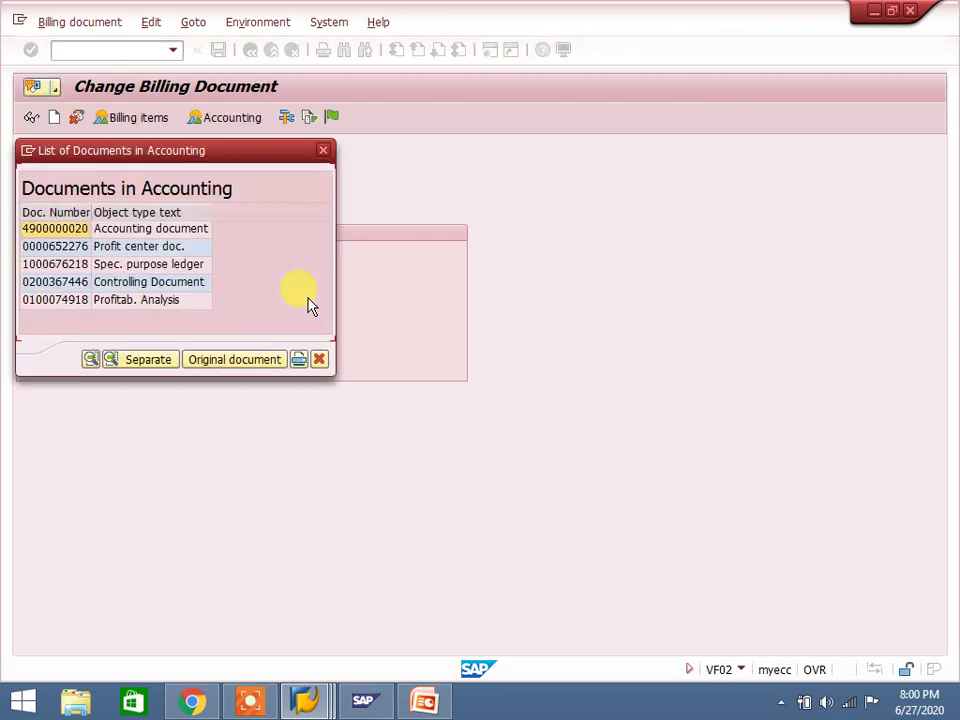
double_click(167, 228)
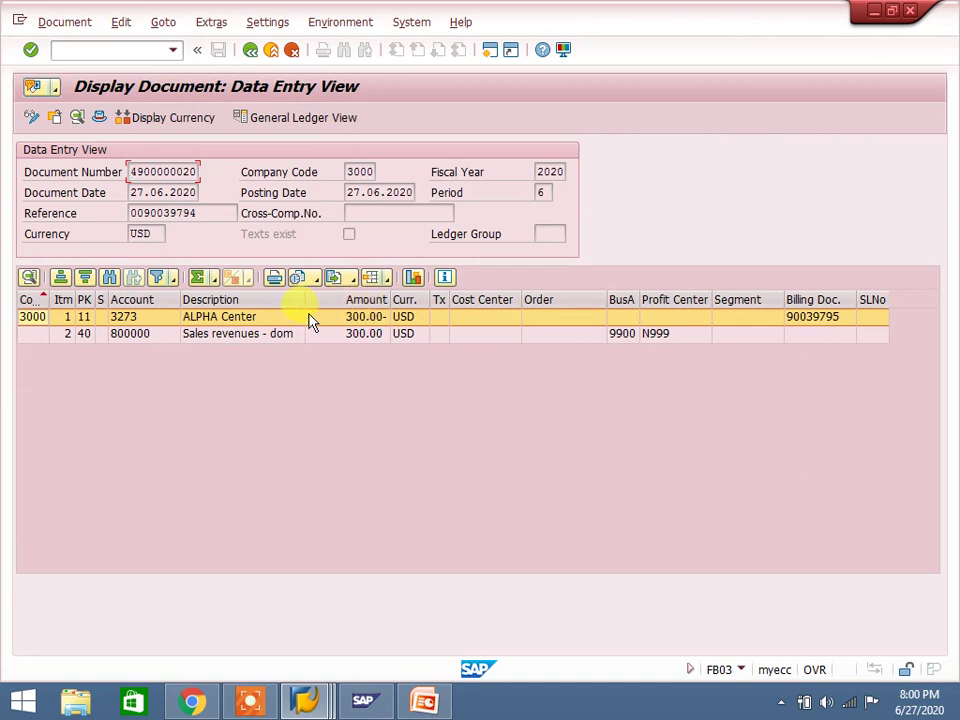
- Compare the amounts posted to the ALPHA Center and Sales revenues line items, and return to the billing document
click(385, 320)
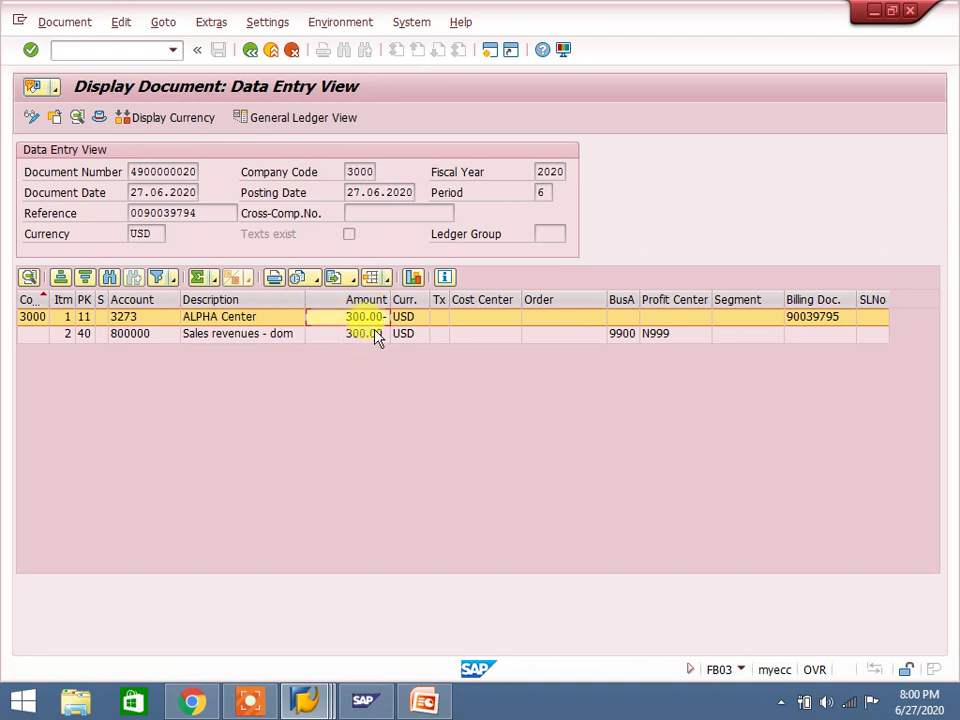
click(376, 336)
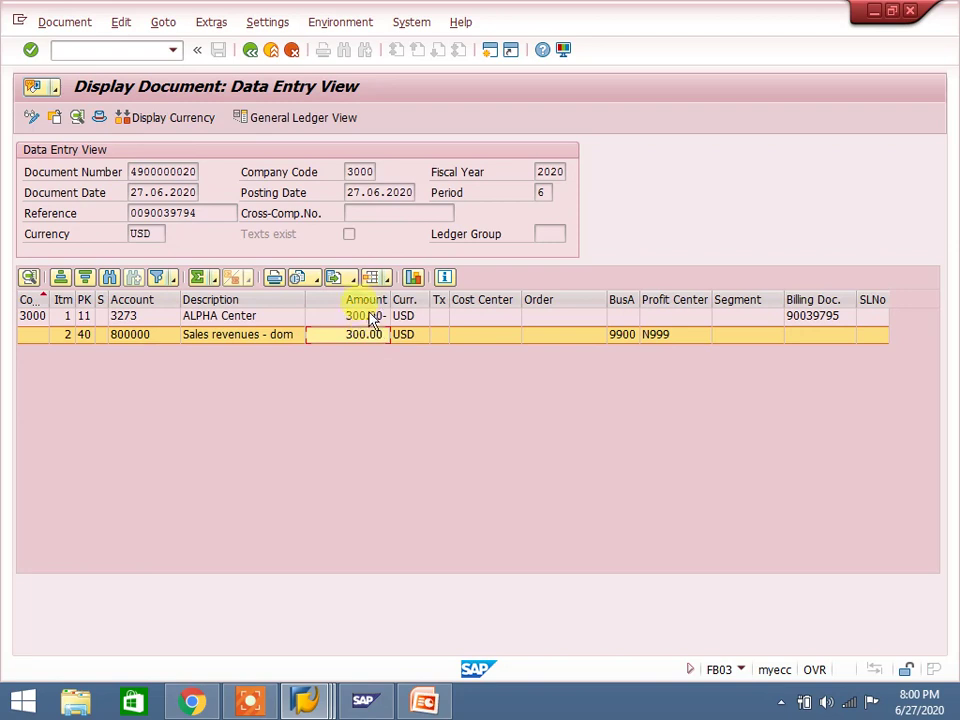
click(370, 316)
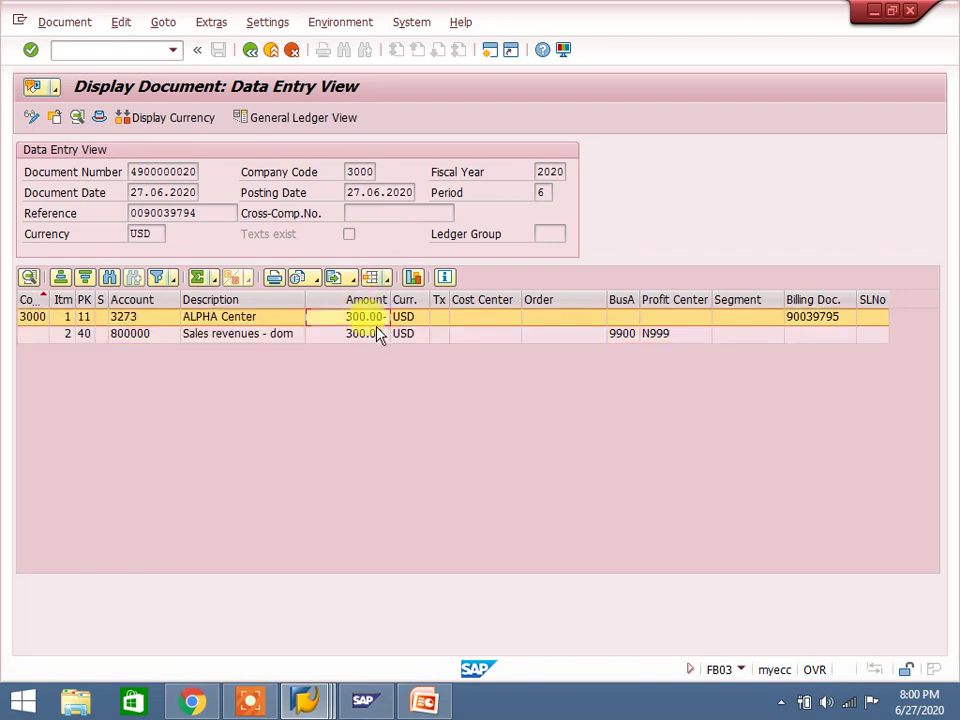
click(376, 336)
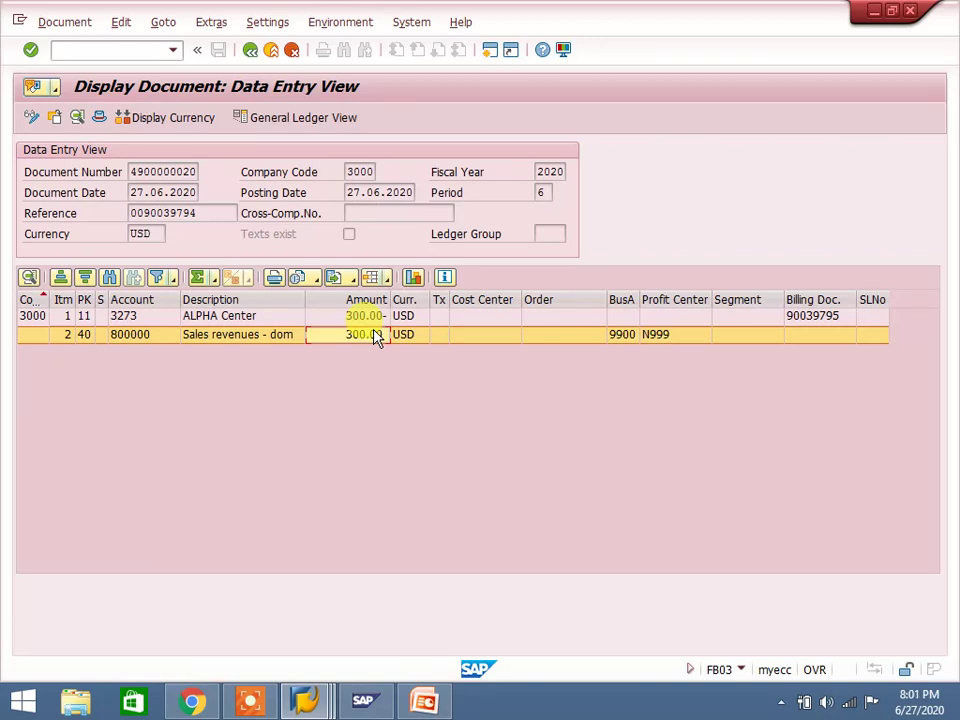
click(248, 51)
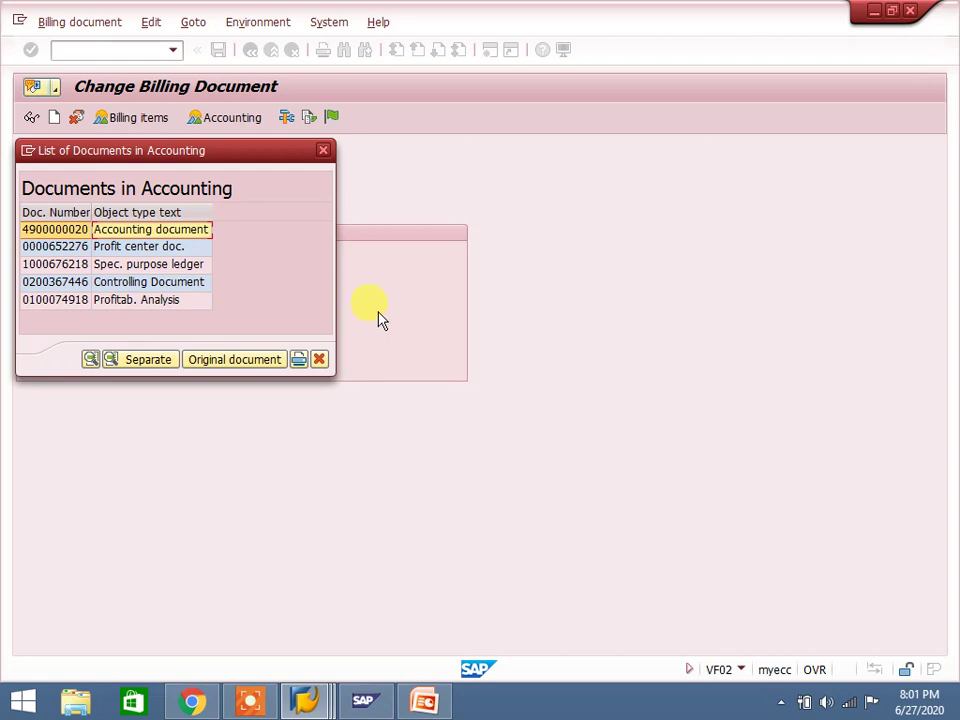
click(322, 152)
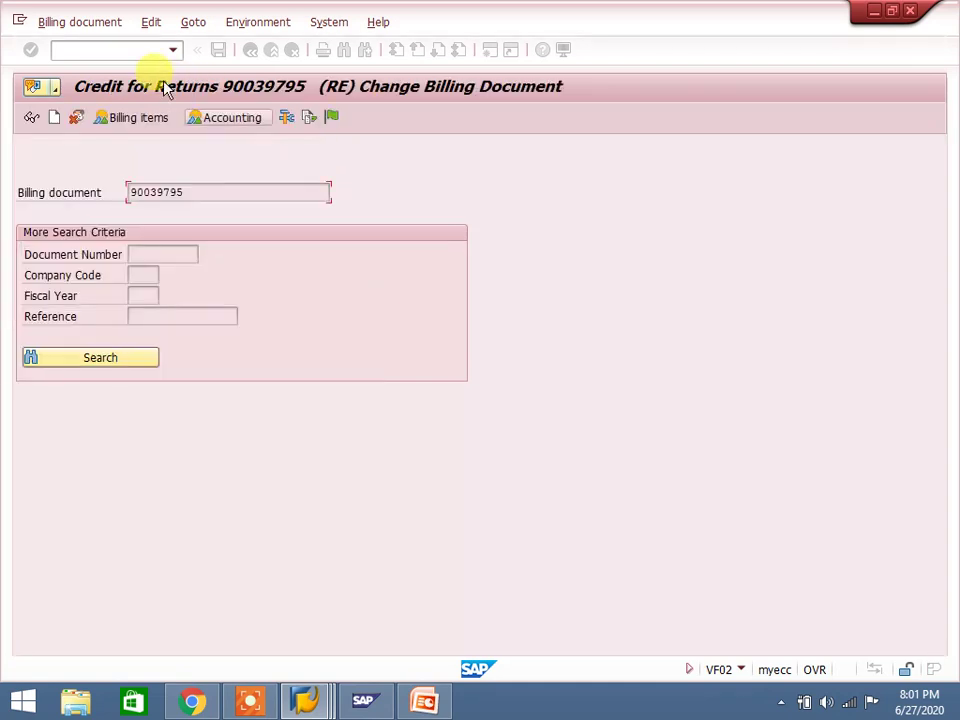
- Open the details of sales document type RE Returns in transaction VOV8 and examine its screen sequence group
click(118, 49)
text(/nvov8)
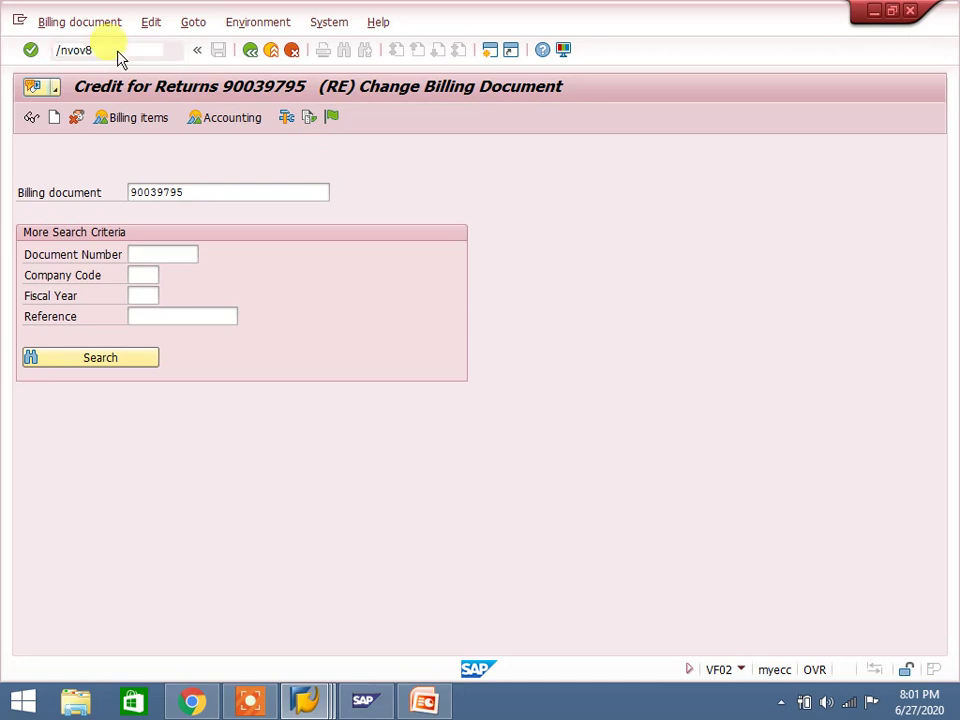
key(Return)
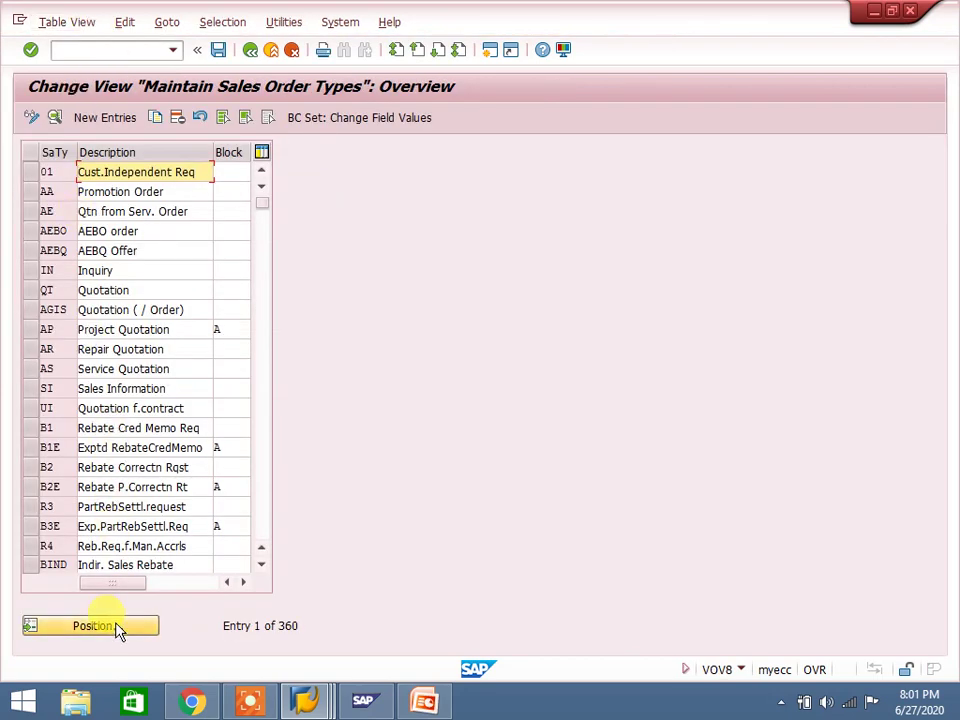
click(117, 628)
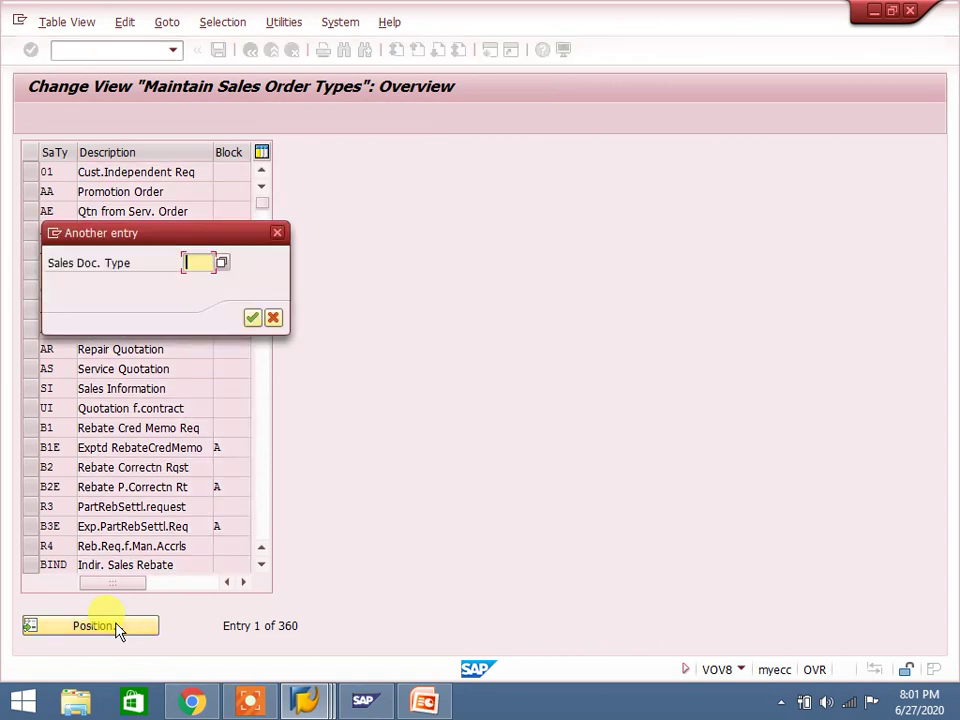
text(re)
key(Return)
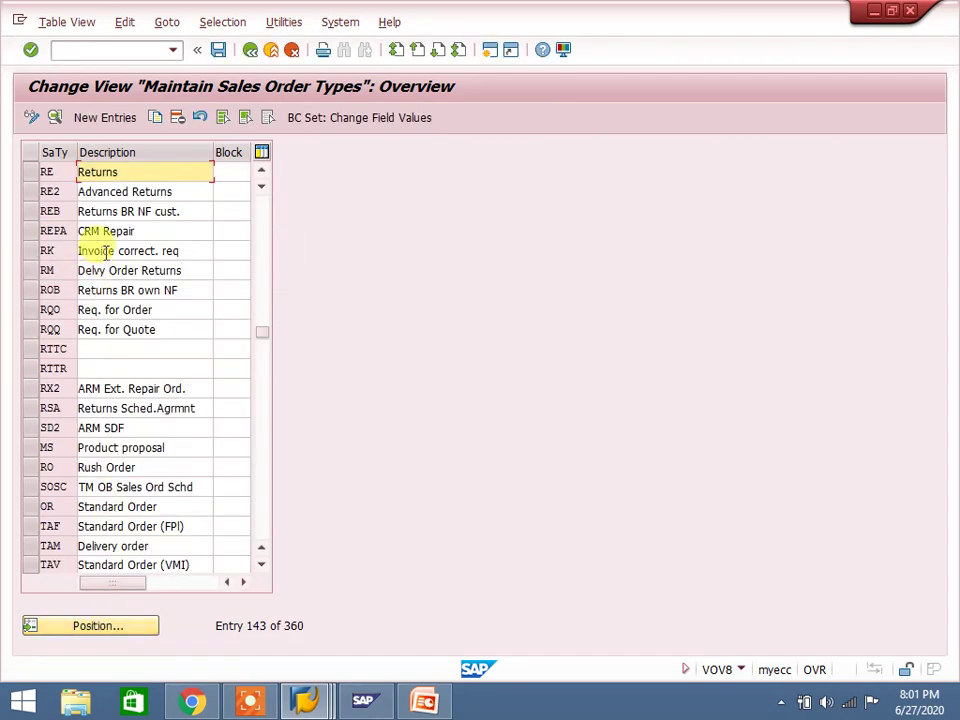
click(122, 170)
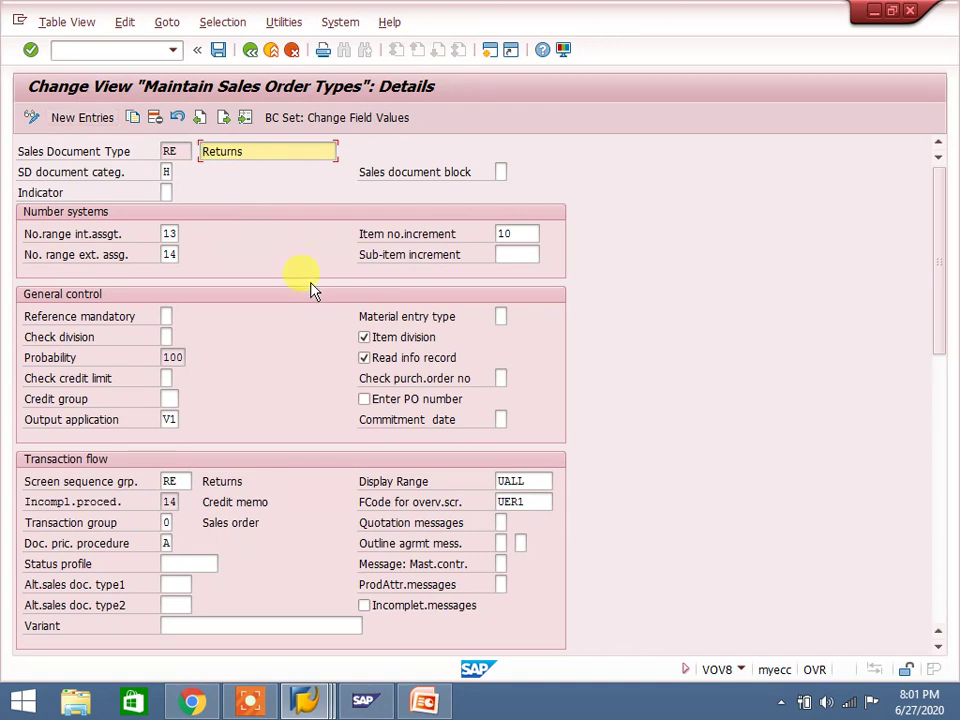
click(186, 481)
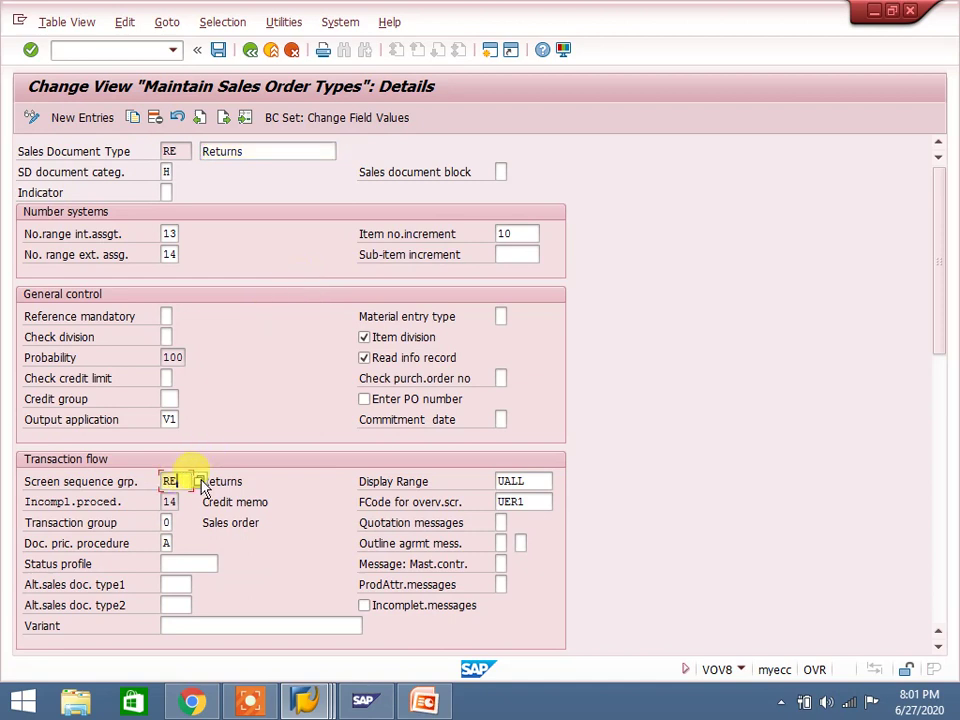
- Review the available screen sequence groups, highlighting Sales Order AU, and close the list without choosing a value
click(210, 486)
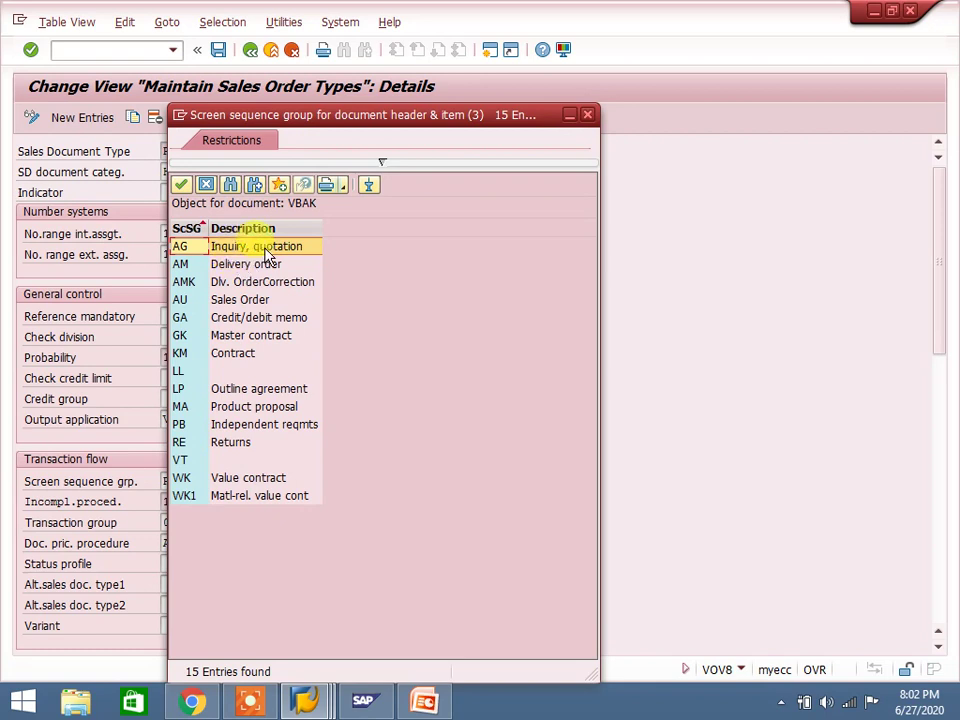
click(241, 303)
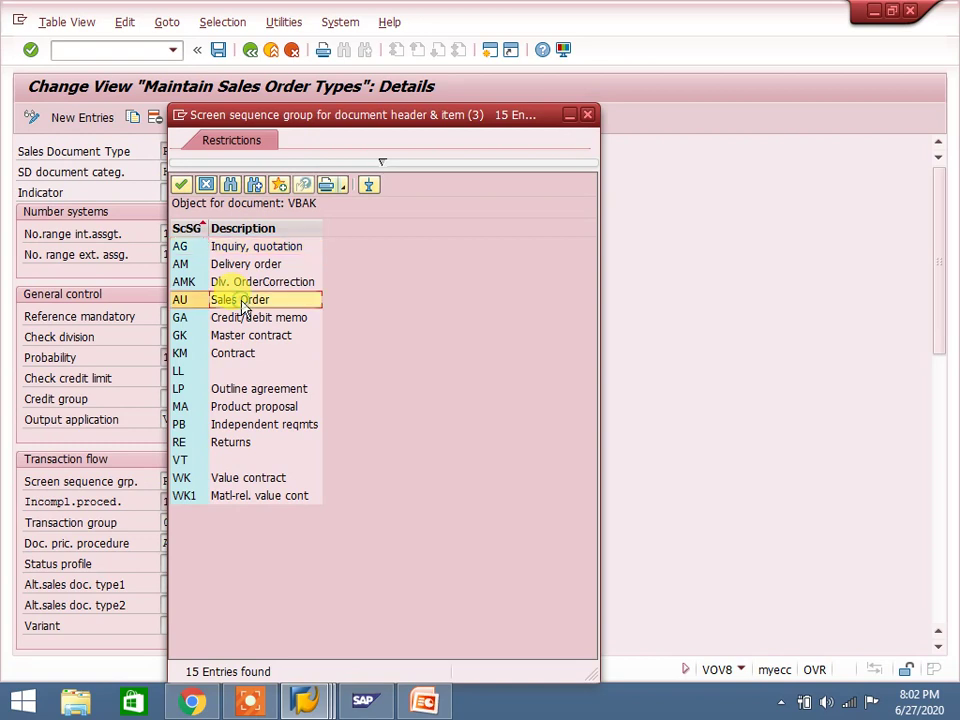
click(585, 118)
- Review the possible SD document categories, highlighting Order and H Returns, and close the list without changing the value
click(169, 172)
click(179, 173)
click(110, 386)
click(113, 463)
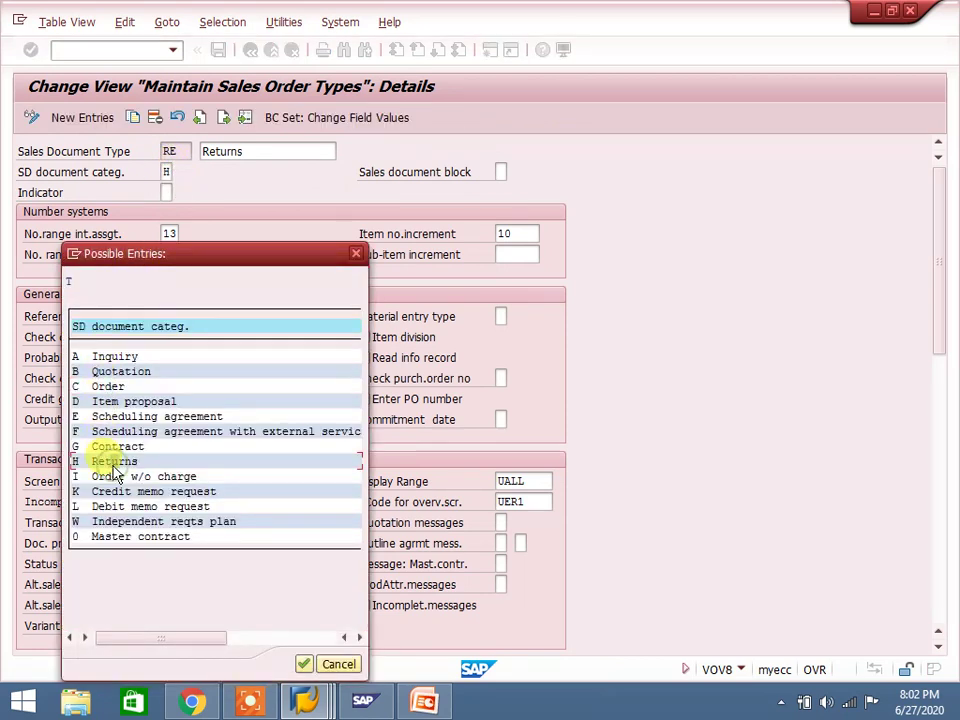
click(358, 256)
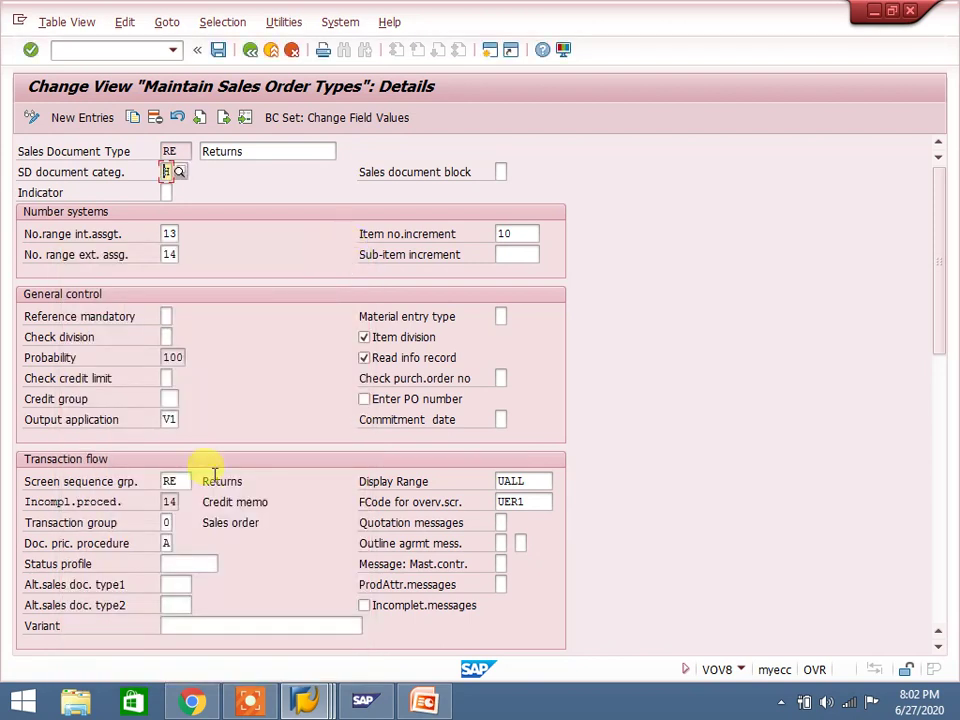
- Examine the delivery type in the shipping settings and the delivery-related and order-related billing types of the Returns document type
drag(937, 249, 930, 326)
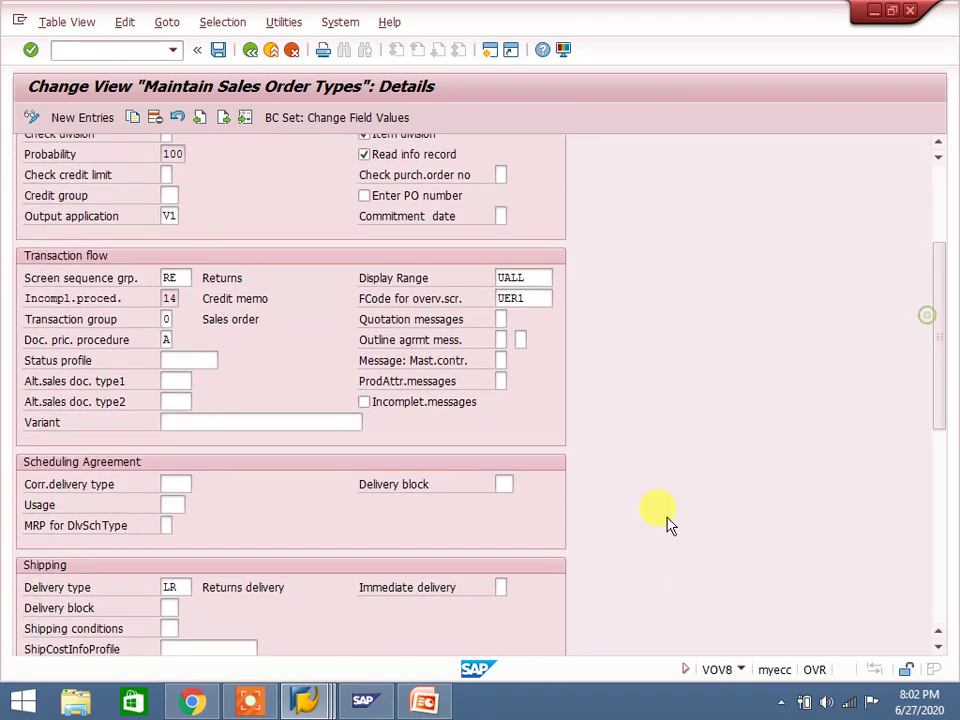
click(172, 587)
double_click(175, 587)
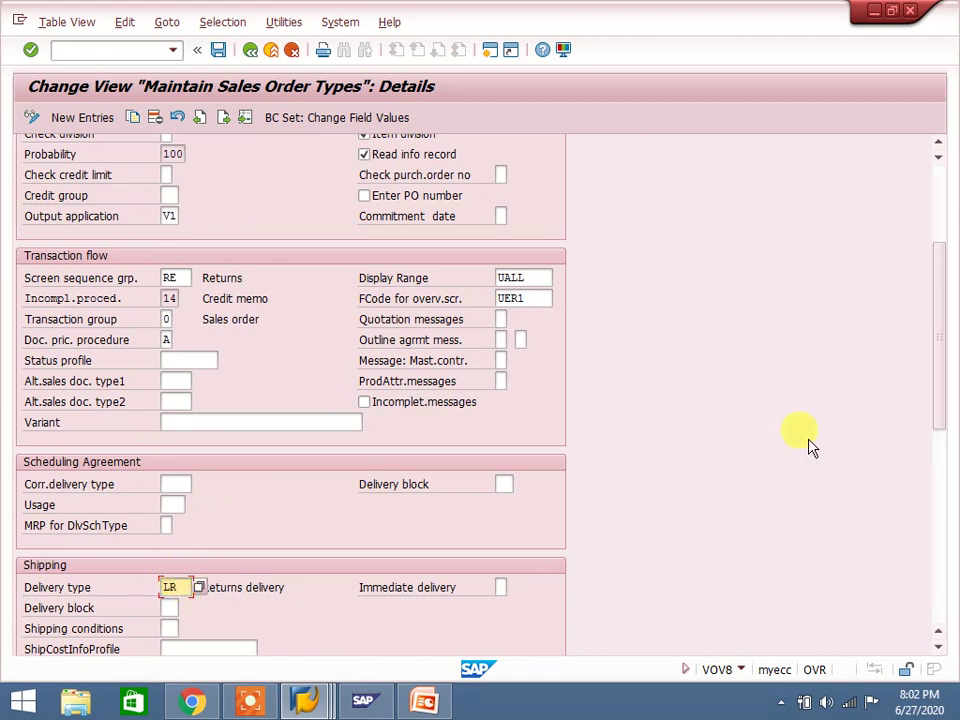
drag(936, 354, 930, 525)
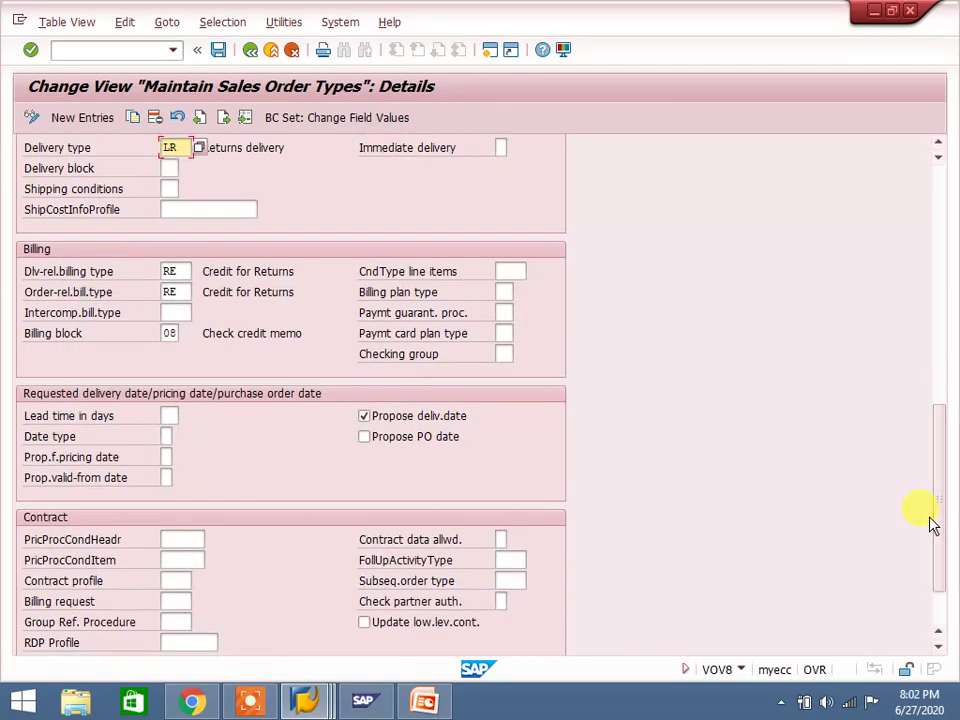
click(182, 272)
click(186, 291)
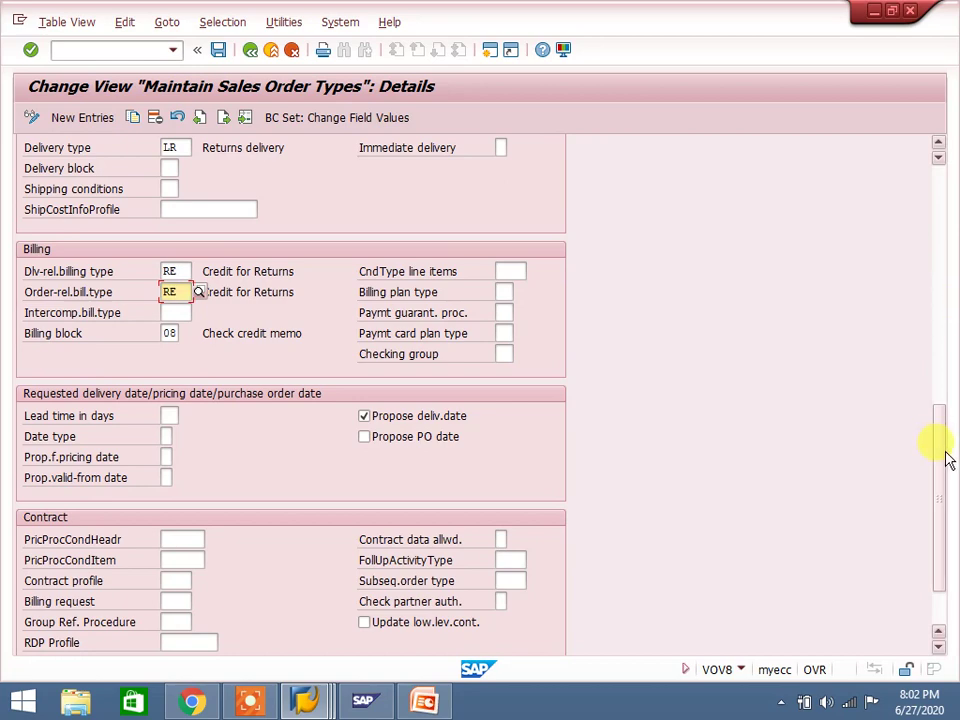
drag(945, 456, 940, 303)
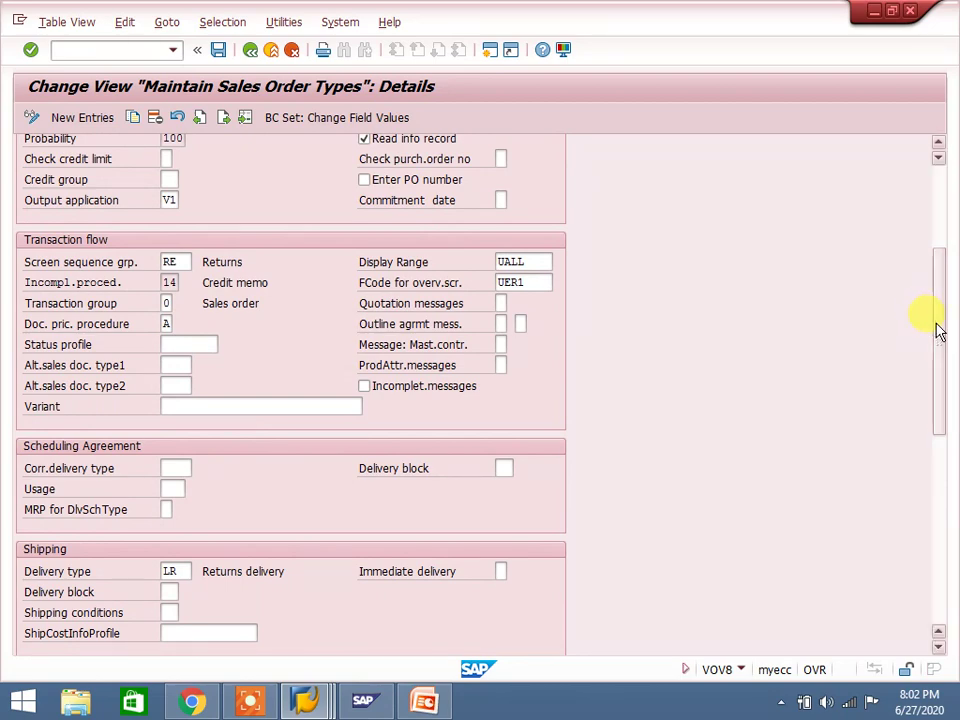
drag(938, 333, 936, 247)
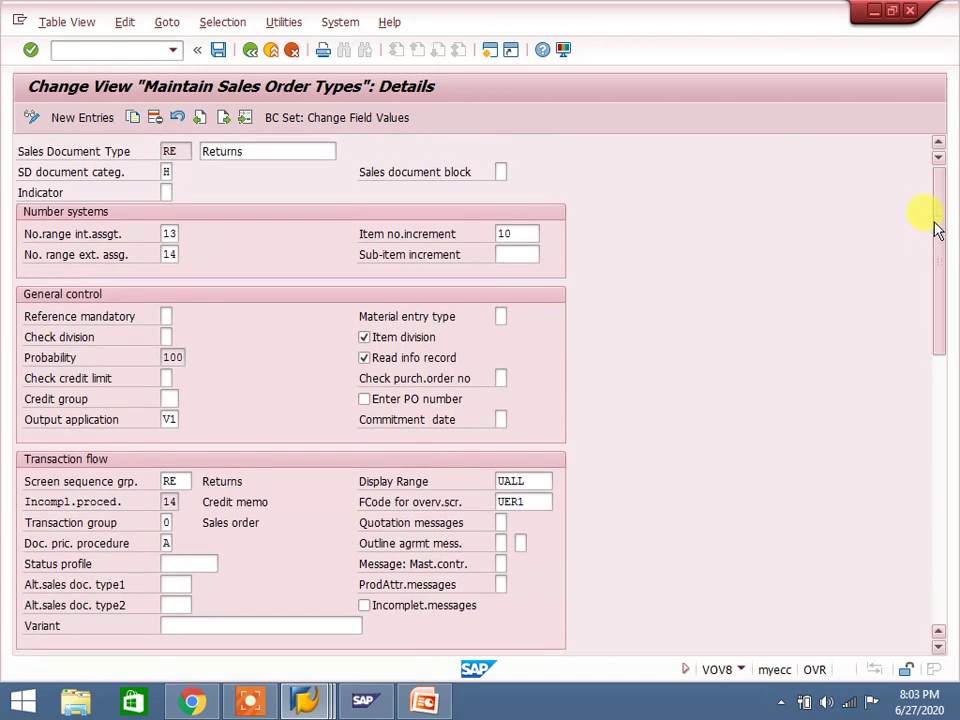
- Go to transaction VOV7, position to item category REN, and open its details
click(137, 55)
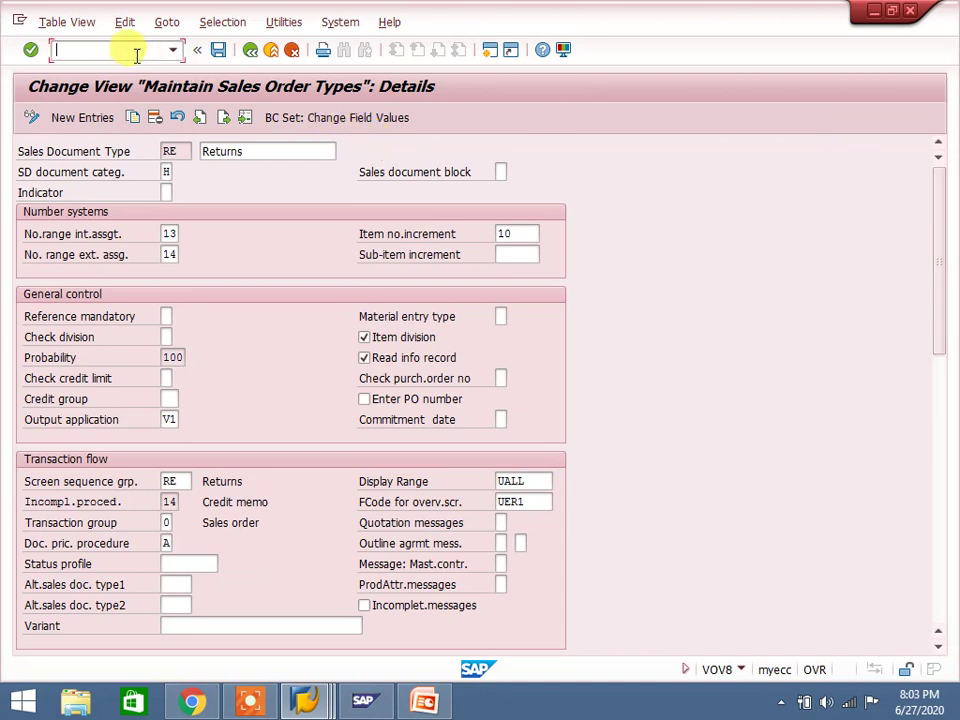
text(/n)
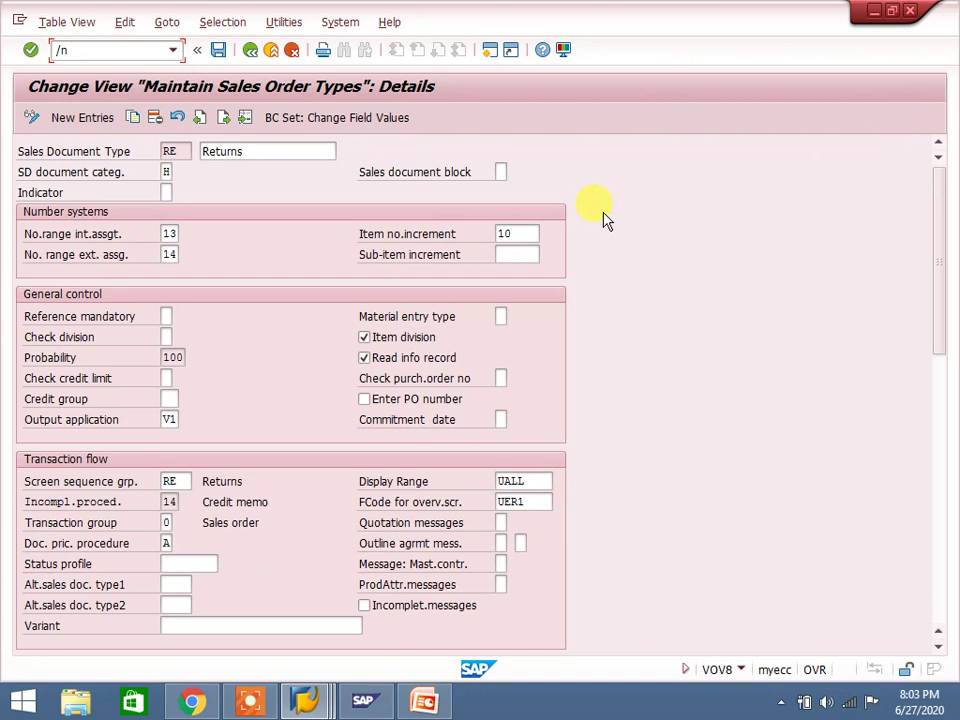
text(vov7)
key(Return)
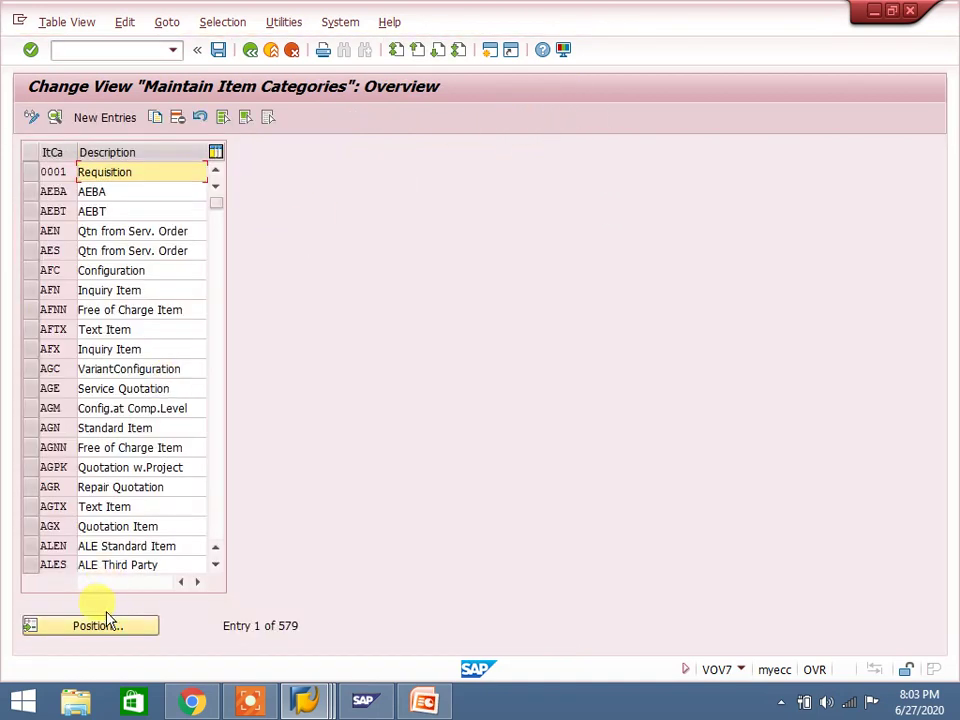
click(98, 626)
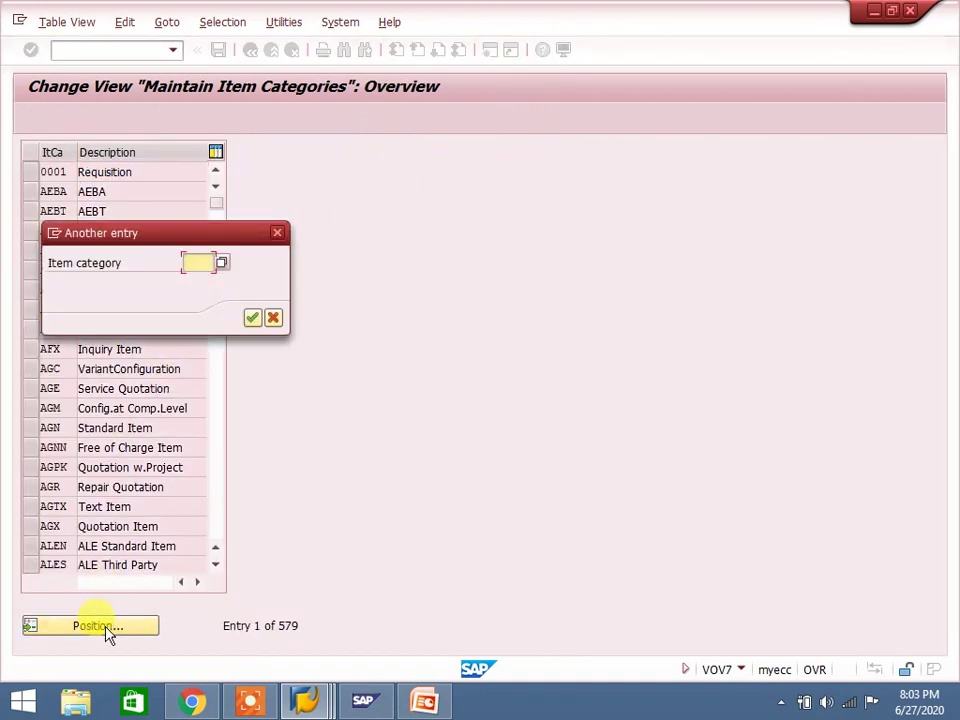
text(ren)
key(Return)
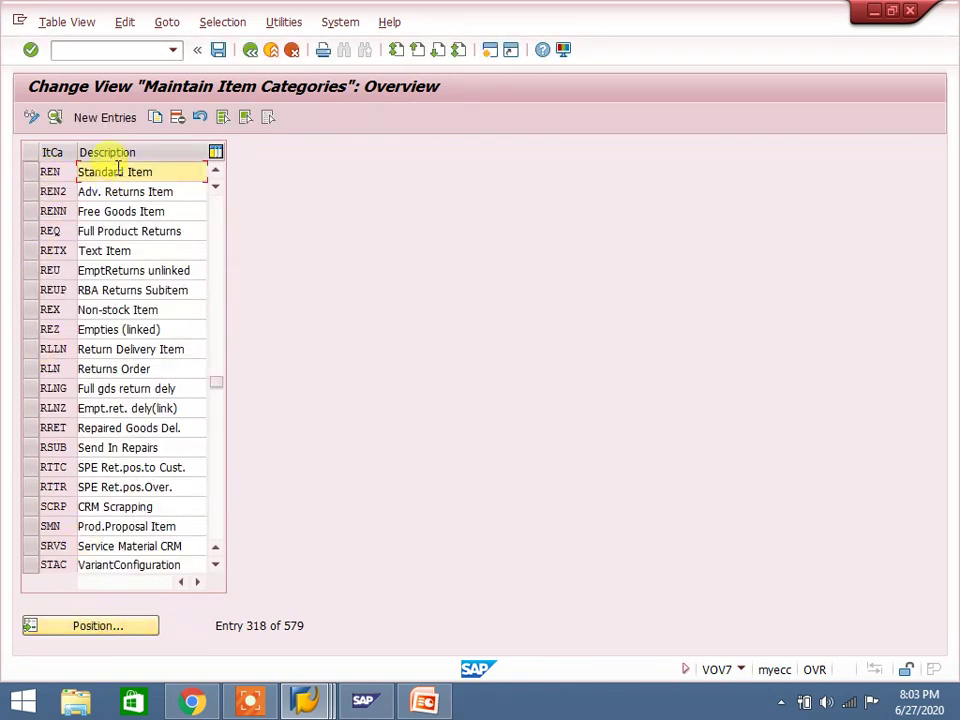
click(118, 163)
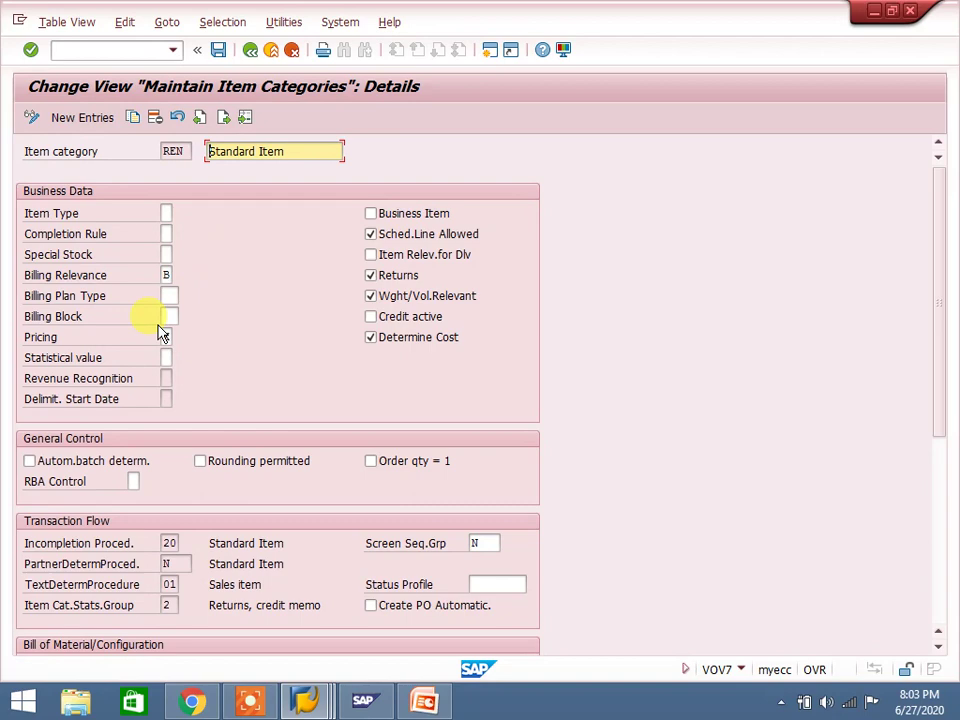
- Review the possible billing relevance values for item category REN and look through its remaining settings
click(168, 275)
click(177, 274)
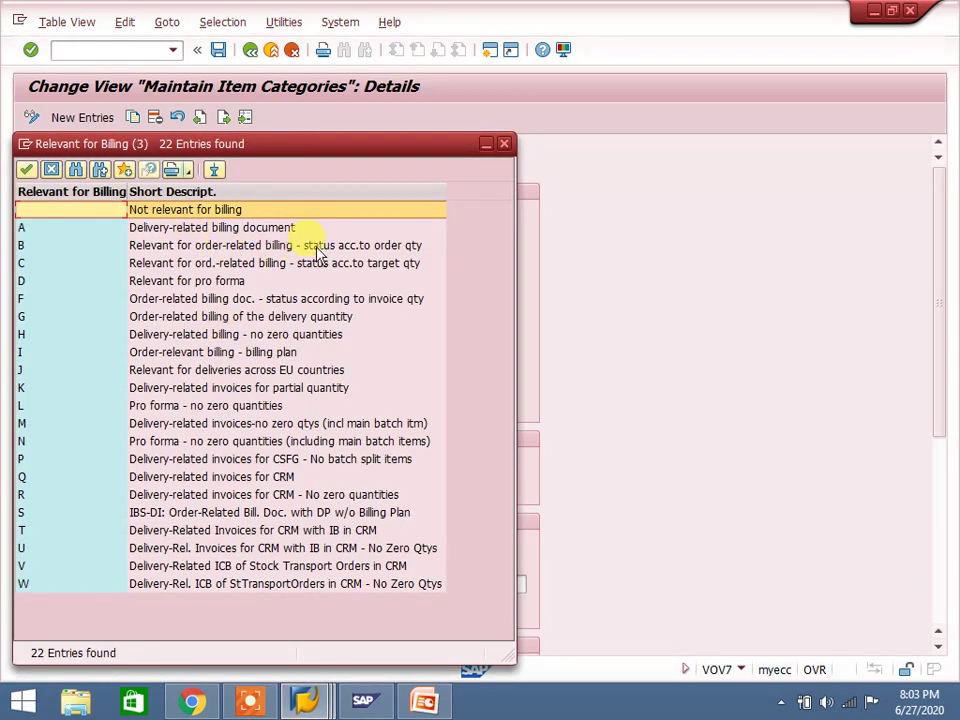
click(504, 146)
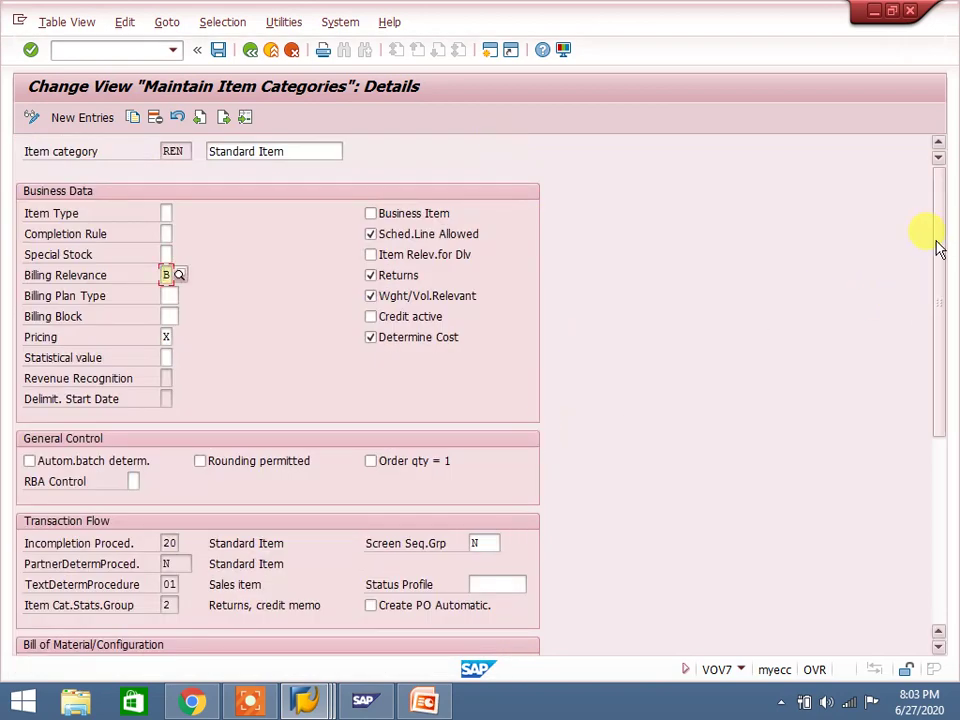
drag(940, 248, 930, 498)
drag(941, 429, 939, 199)
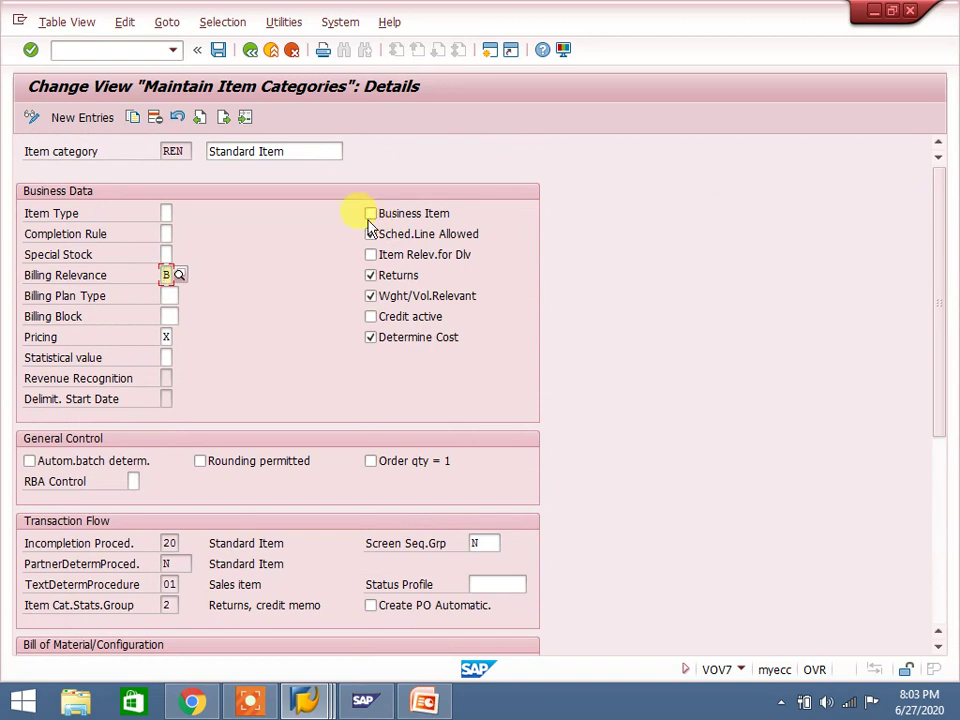
- Go to transaction VOV8, position to sales document type RE, and open the details of Returns
click(116, 49)
text(/nvo)
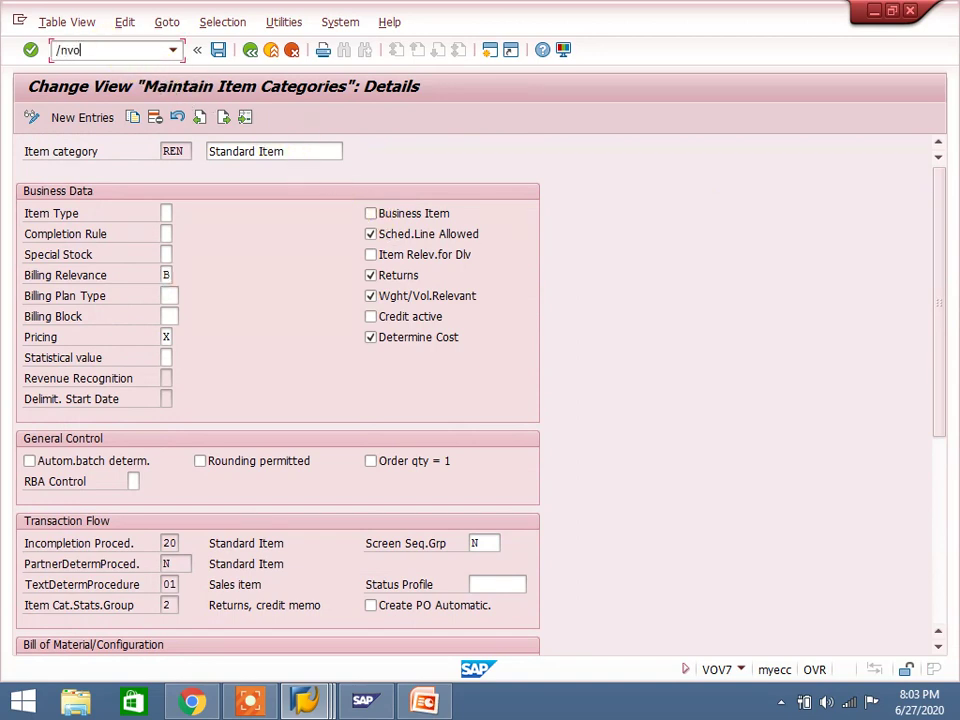
text(v8)
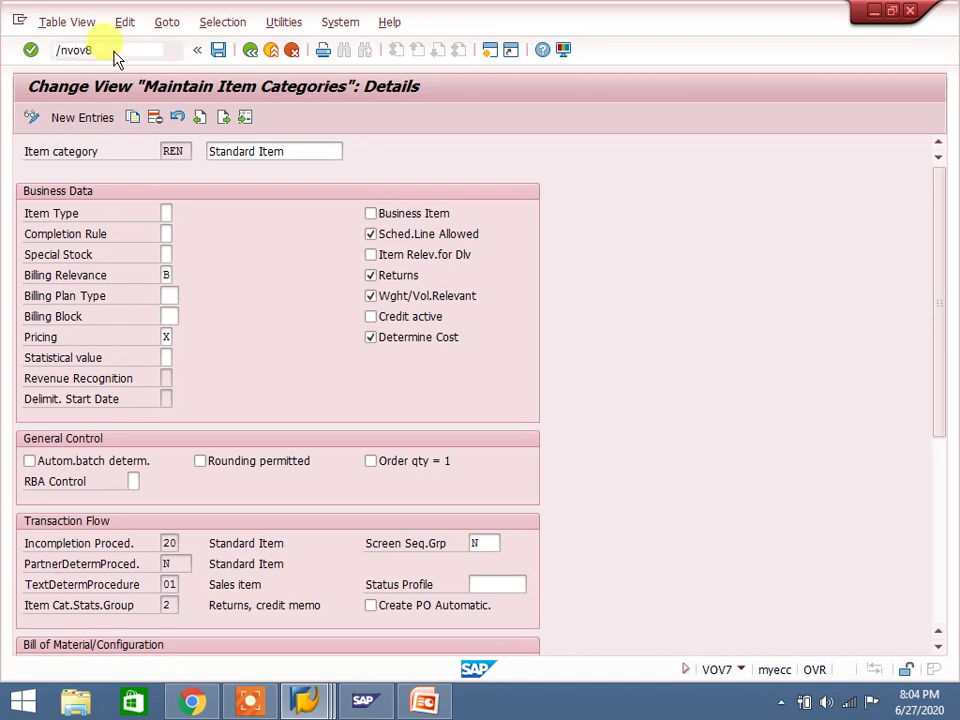
key(Return)
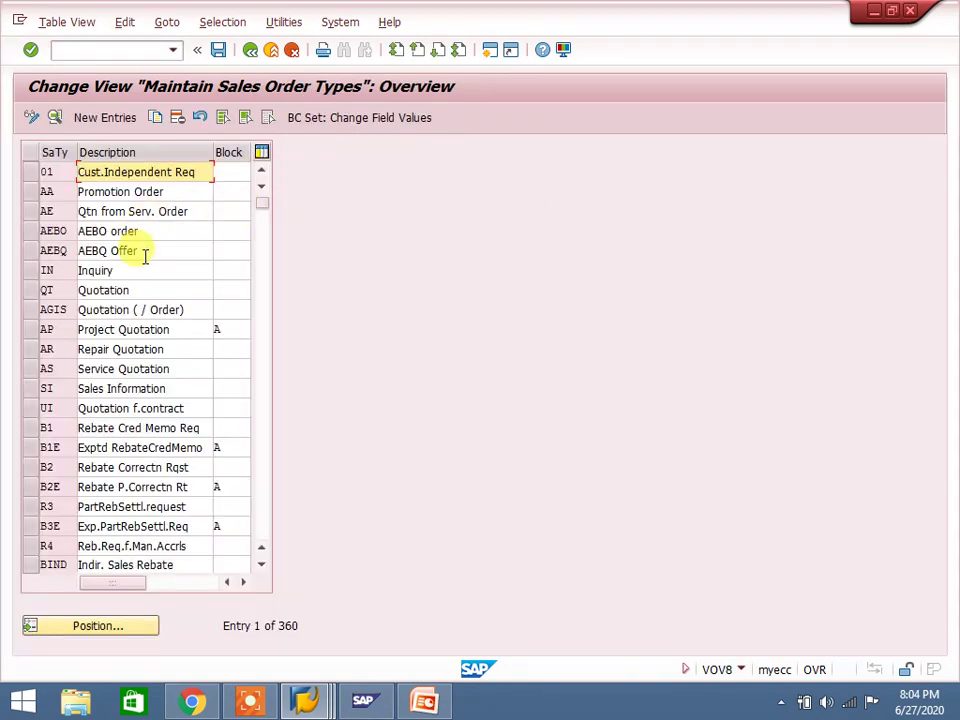
click(111, 637)
text(re)
key(Return)
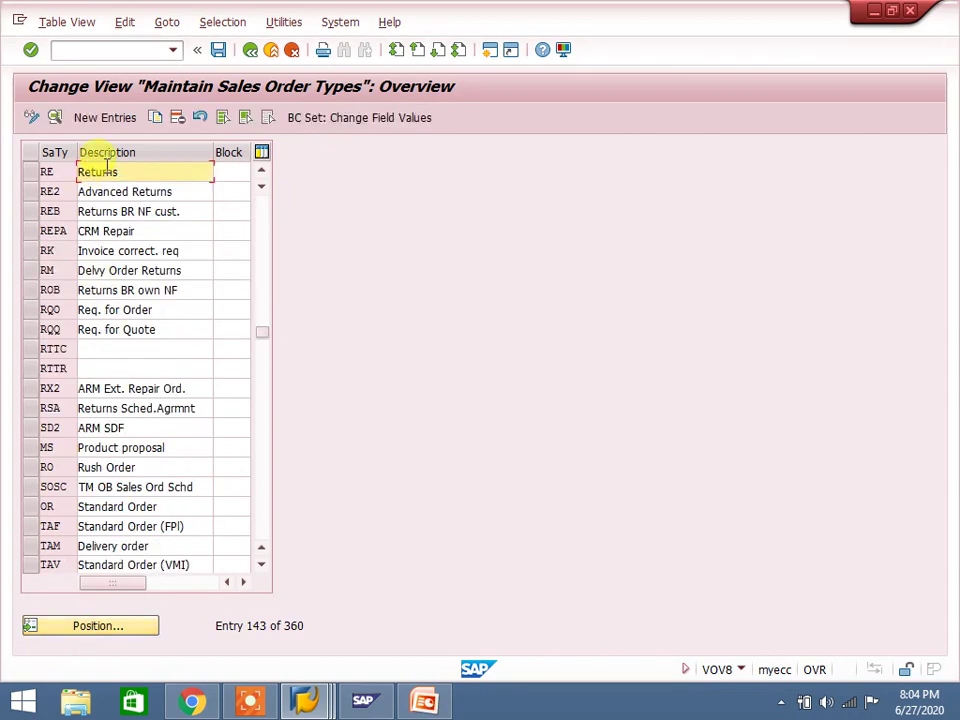
double_click(105, 171)
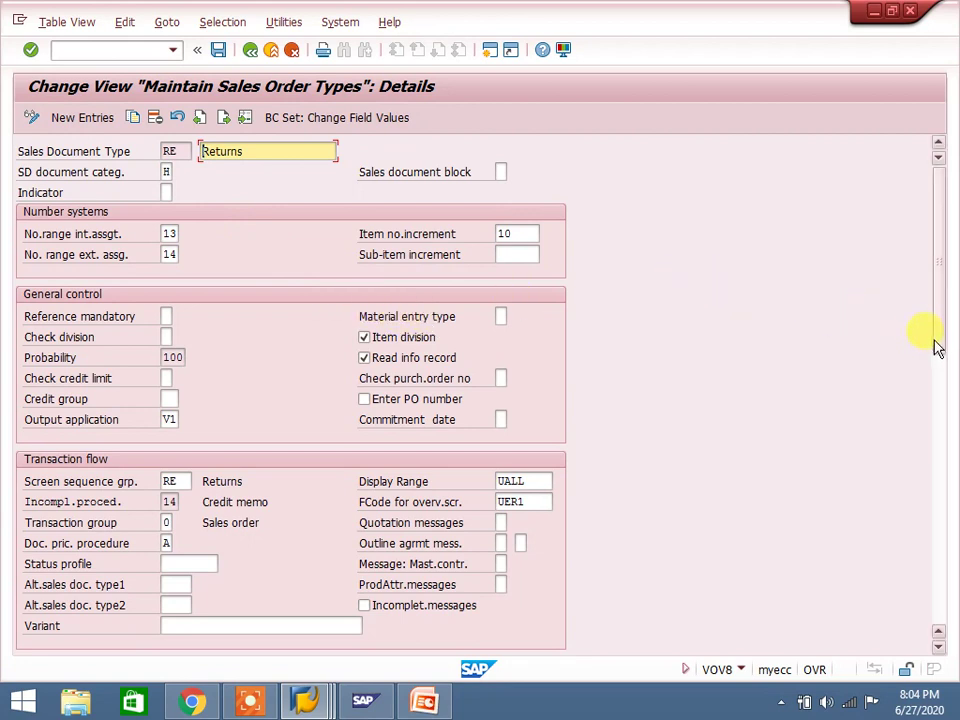
- Review the possible billing block values in the document type's billing settings and close the list without changing the block
drag(938, 347, 925, 516)
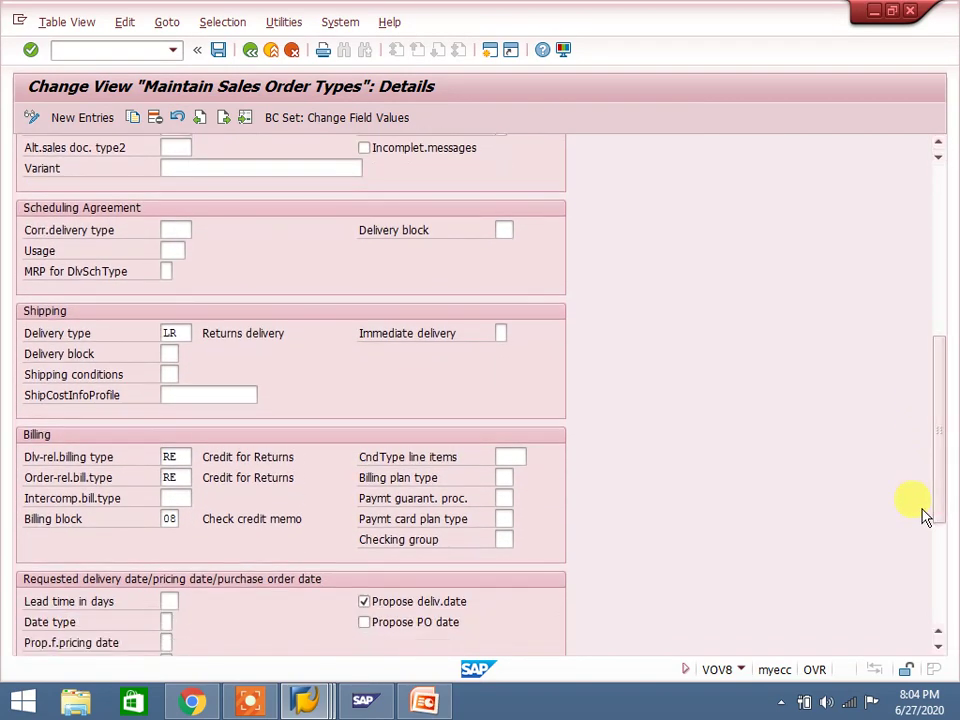
click(170, 518)
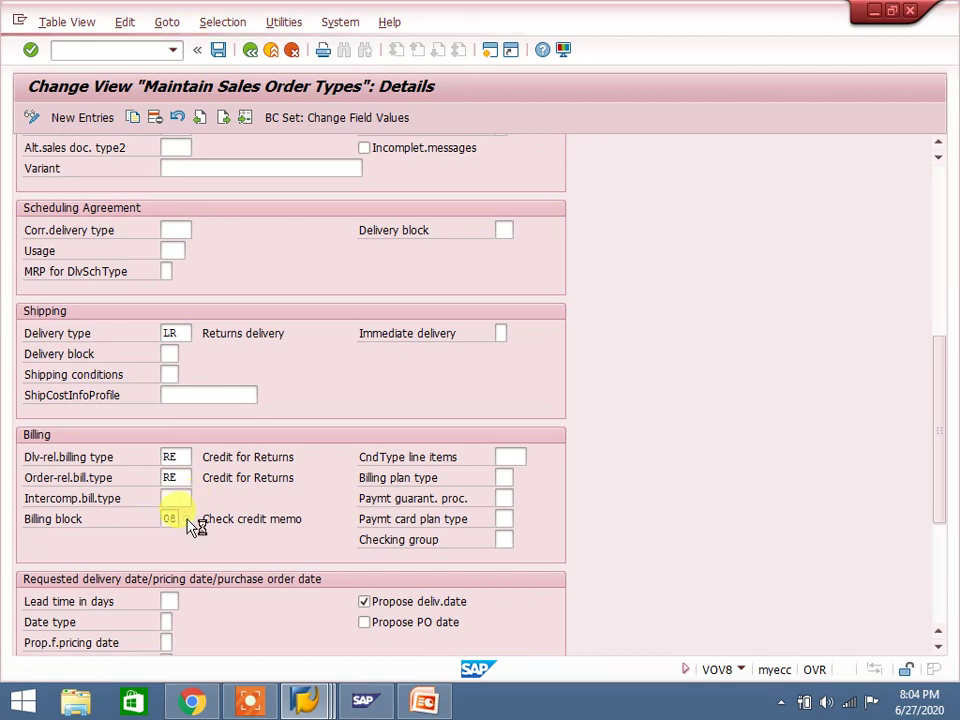
click(187, 520)
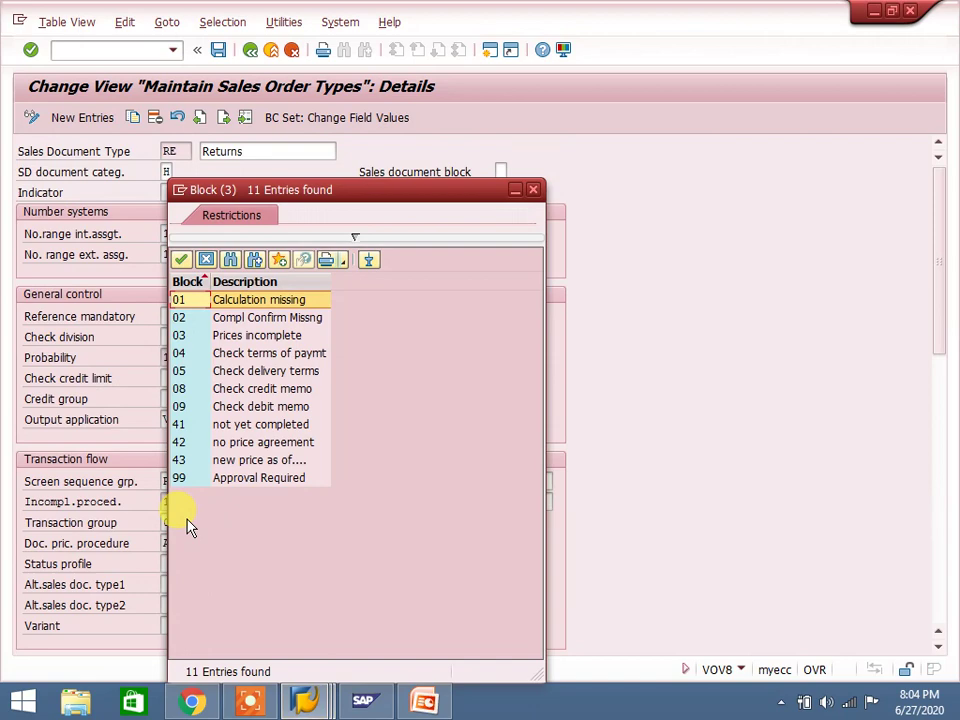
click(532, 191)
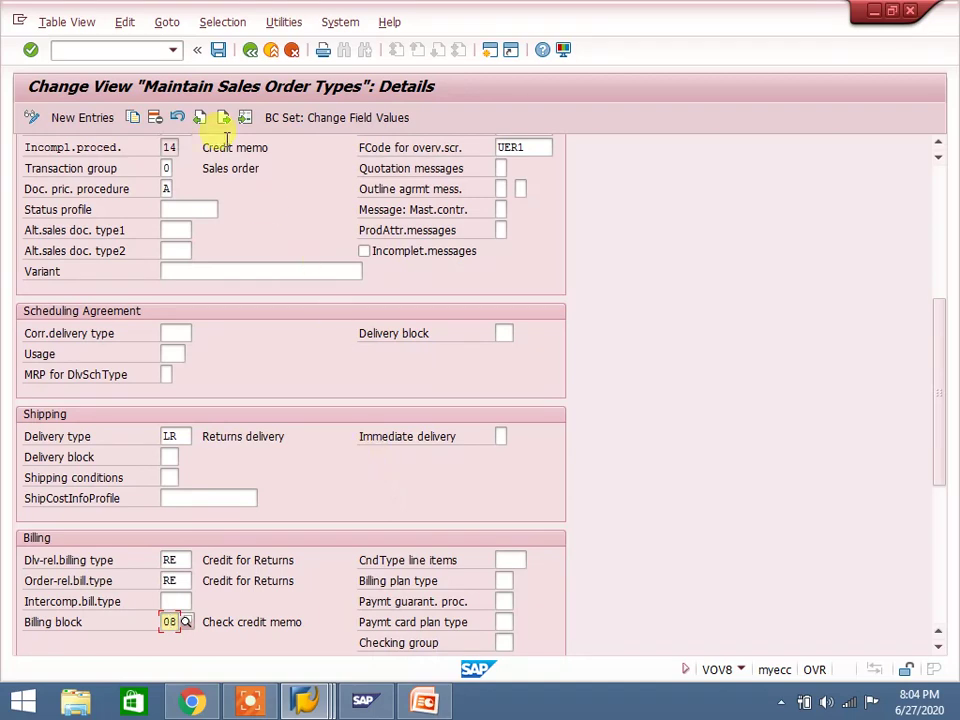
- Examine the delivery block field in the Returns shipping settings, and exit the sales document type configuration
scroll(946, 203, up, 5)
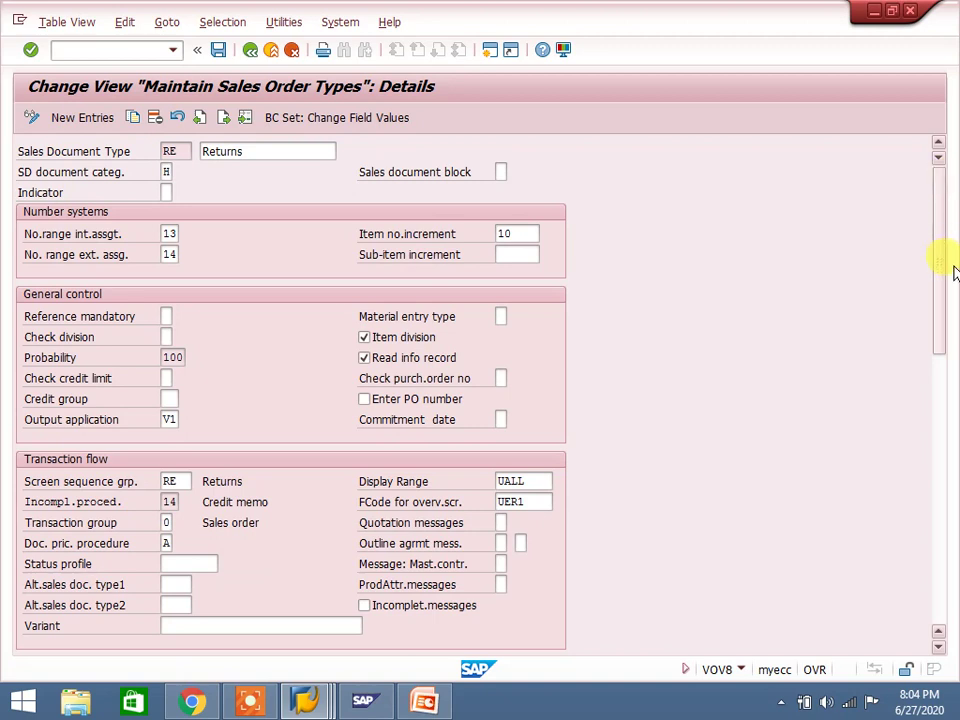
click(938, 439)
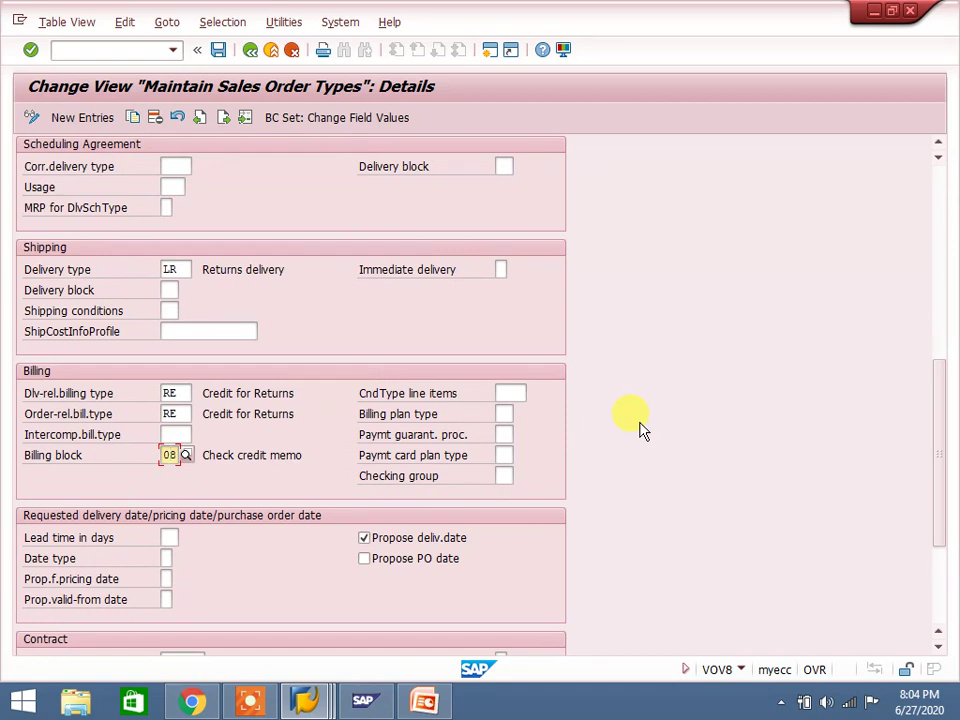
click(170, 289)
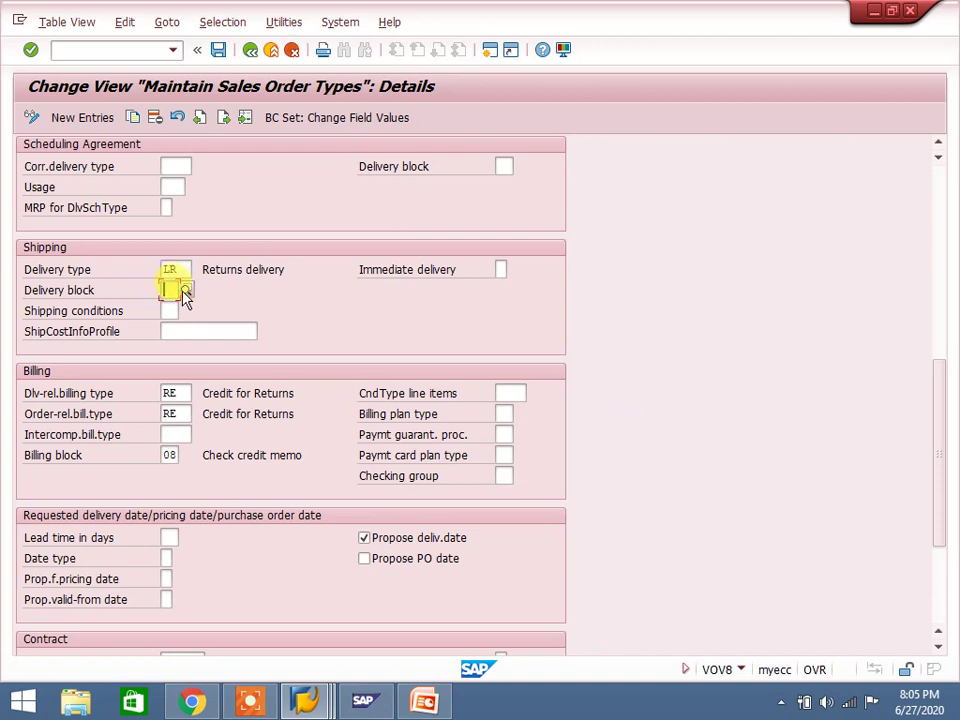
click(251, 53)
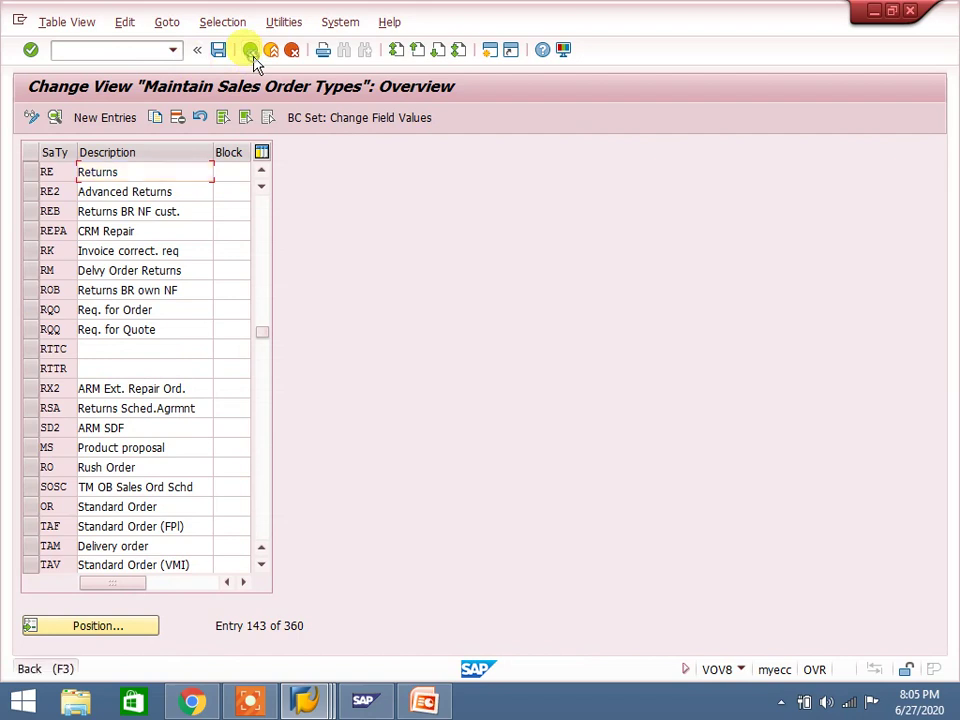
click(251, 50)
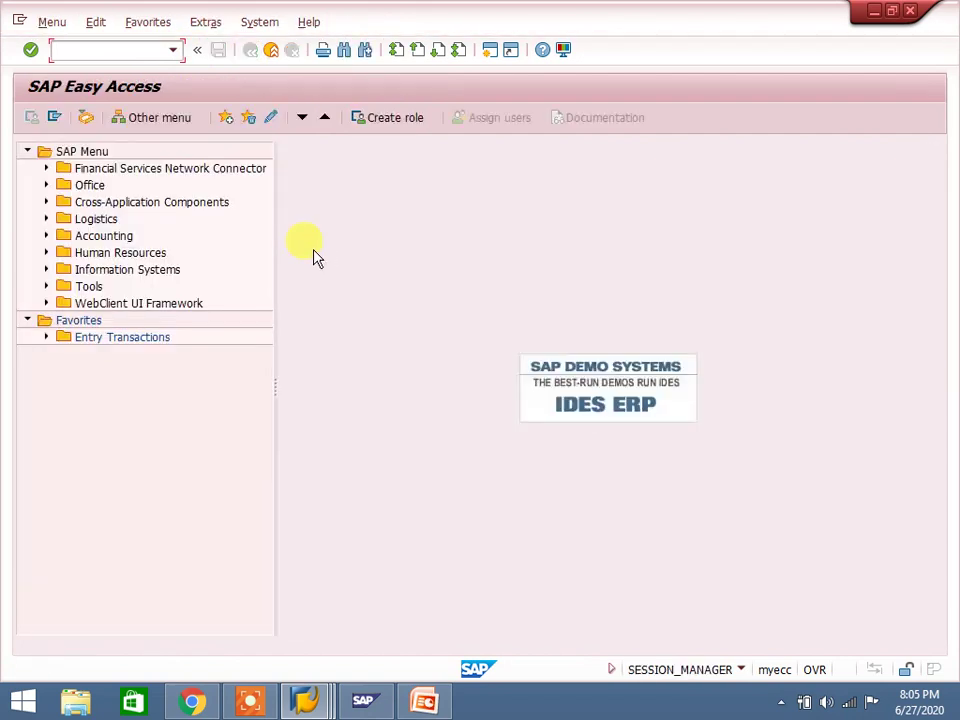
- Go to transaction VOV6 and look through the schedule line categories as far as the Returns entry
click(119, 49)
text(/nvov6)
key(Return)
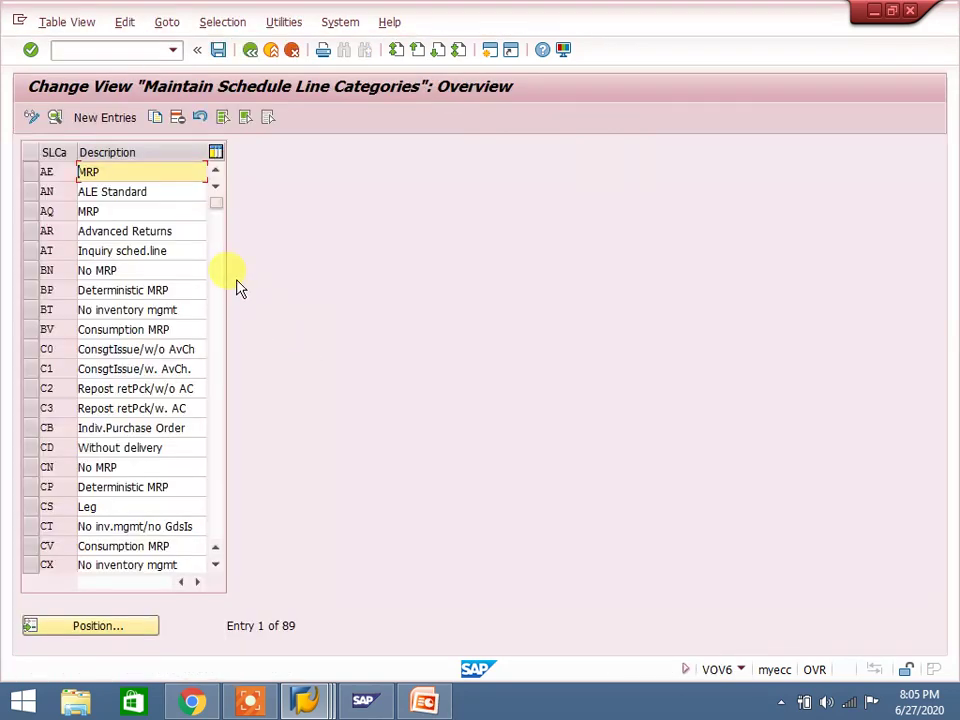
click(217, 567)
click(217, 567)
click(217, 567)
click(217, 567)
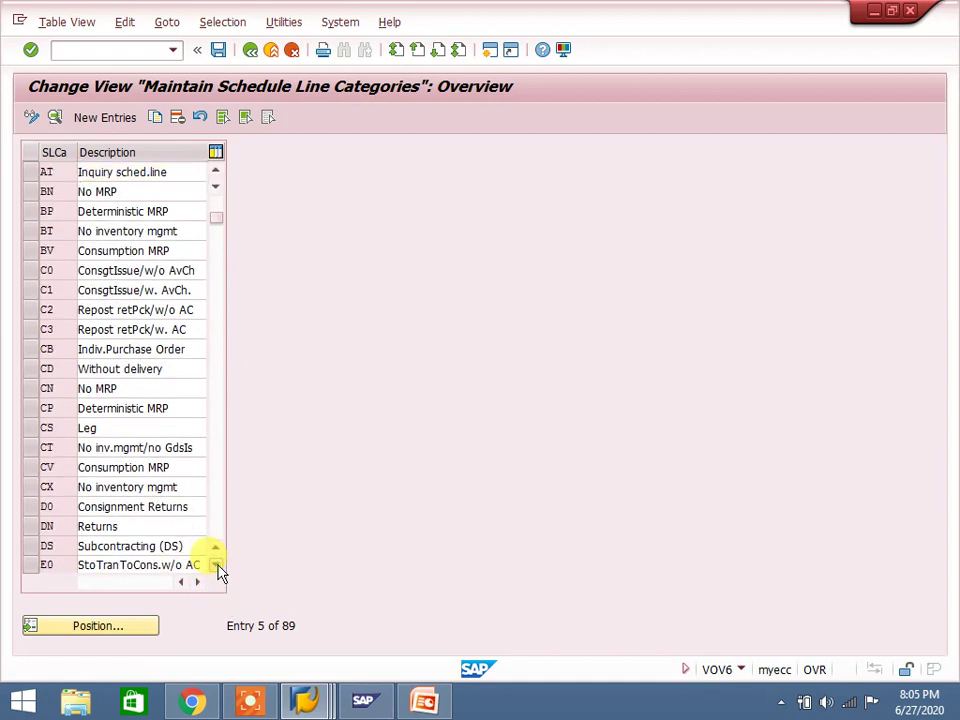
click(217, 567)
click(217, 567)
click(128, 191)
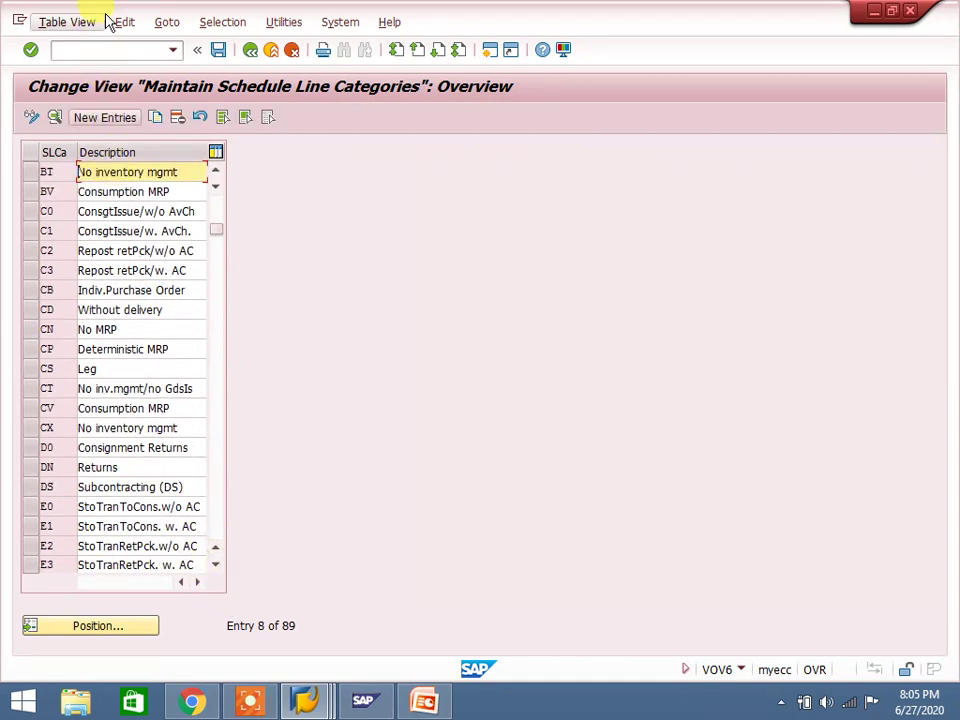
click(111, 49)
text(/o)
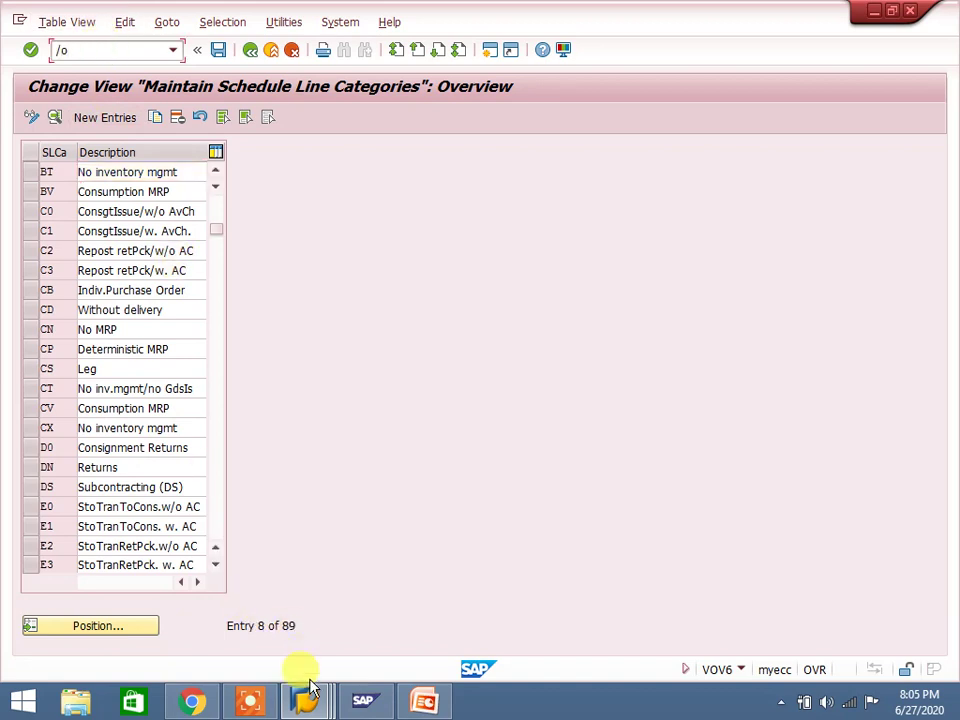
mouse_move(306, 701)
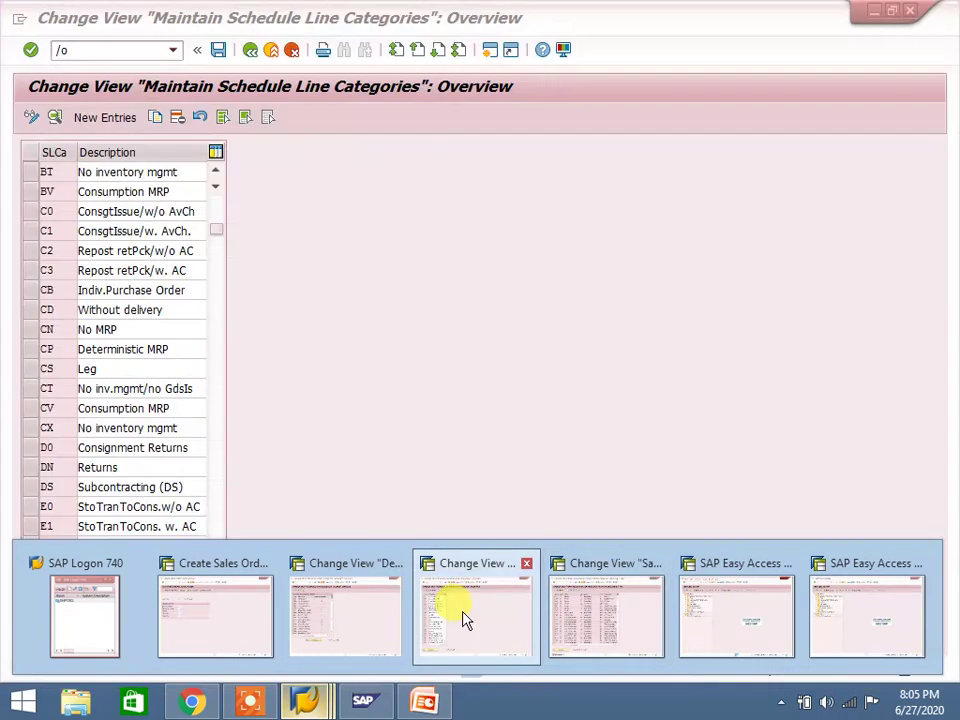
click(463, 620)
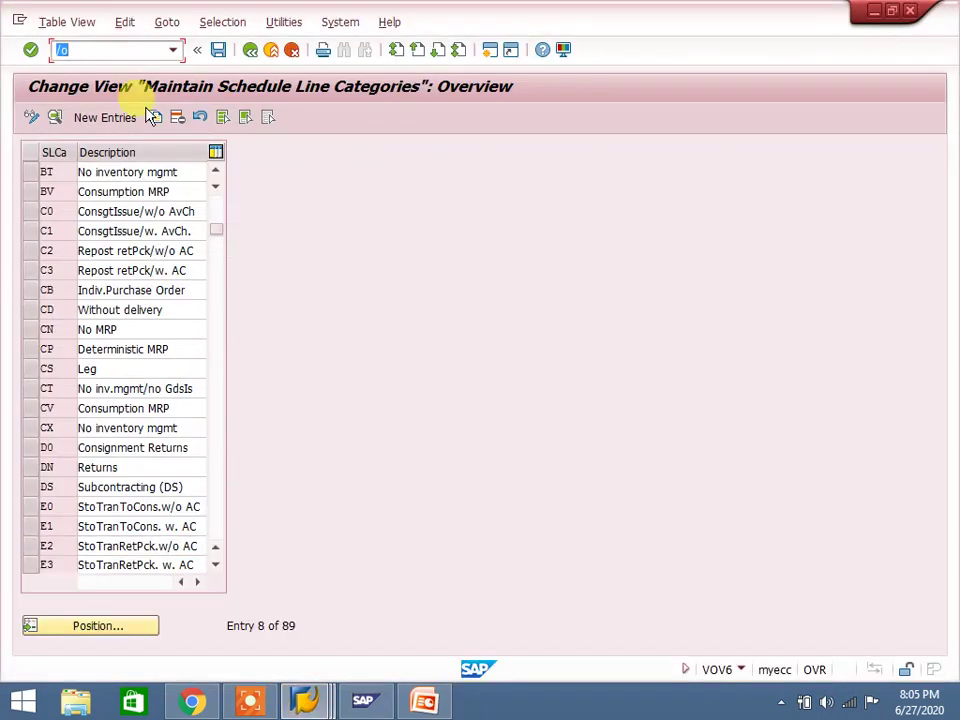
- Switch to the session with allowed order types per sales organization and open the returns order in transaction VA02
mouse_move(303, 697)
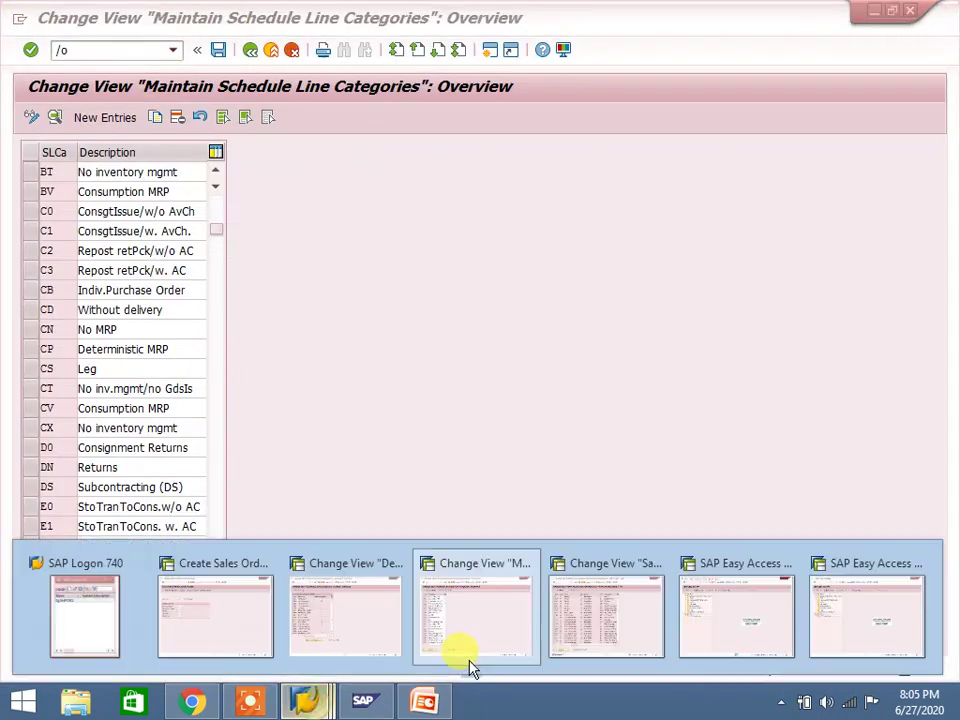
click(611, 611)
click(111, 50)
text(/nva02)
key(Return)
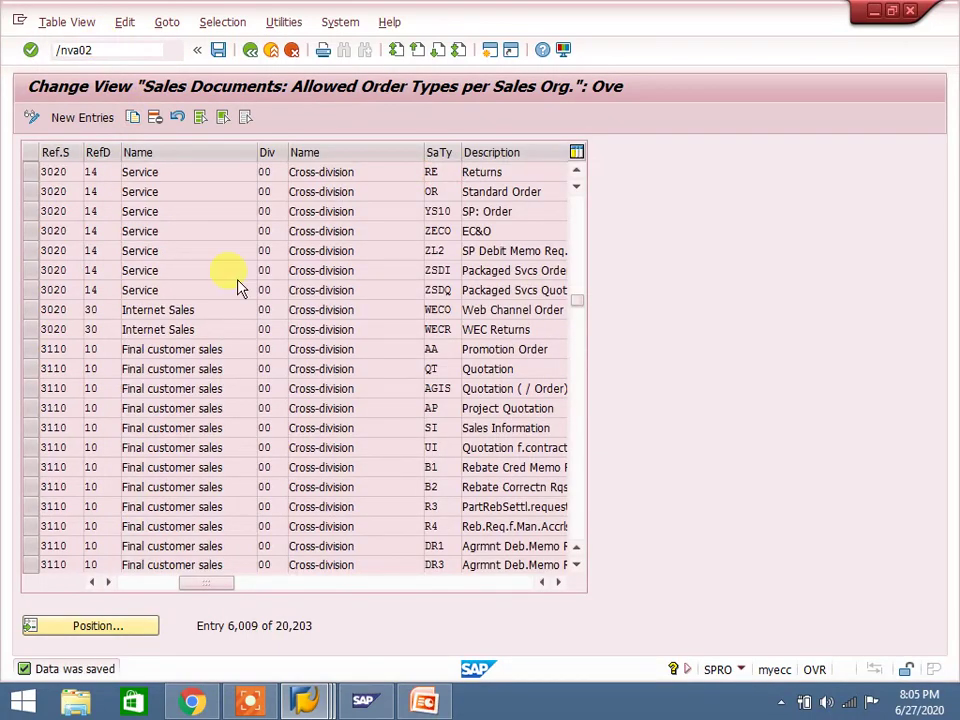
key(Return)
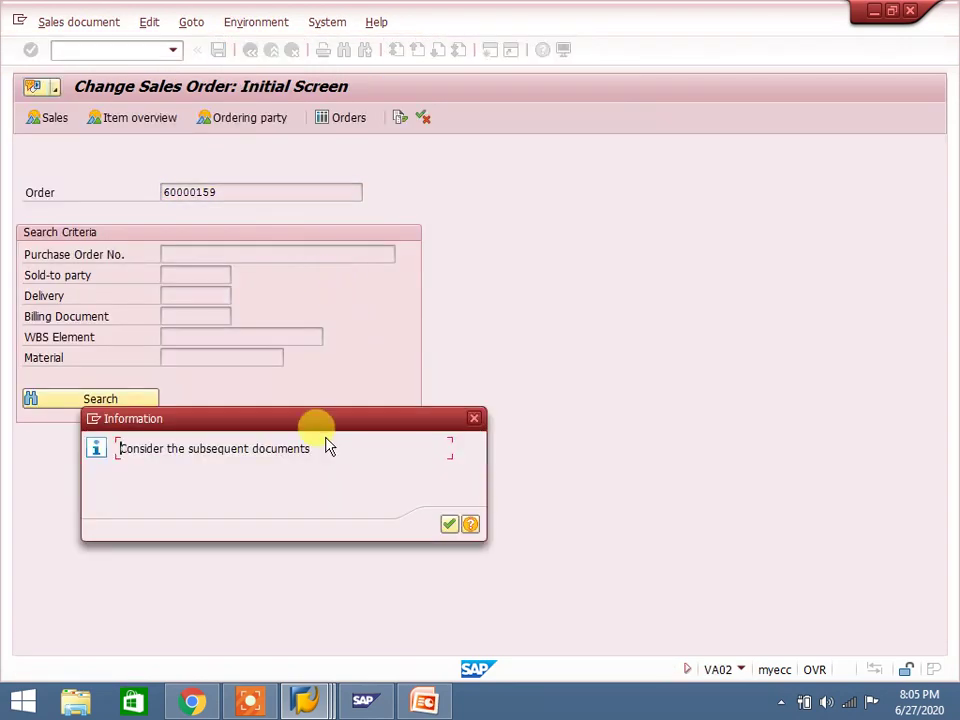
key(Return)
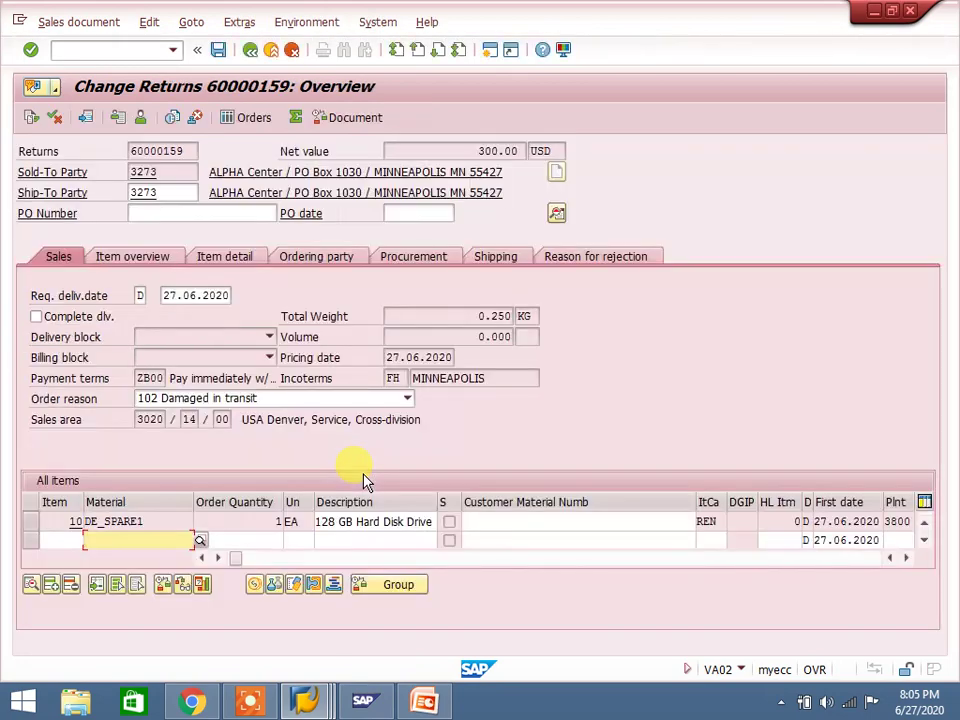
- Open the item data of the 128 GB Hard Disk Drive and check the schedule line category in its schedule lines
click(345, 521)
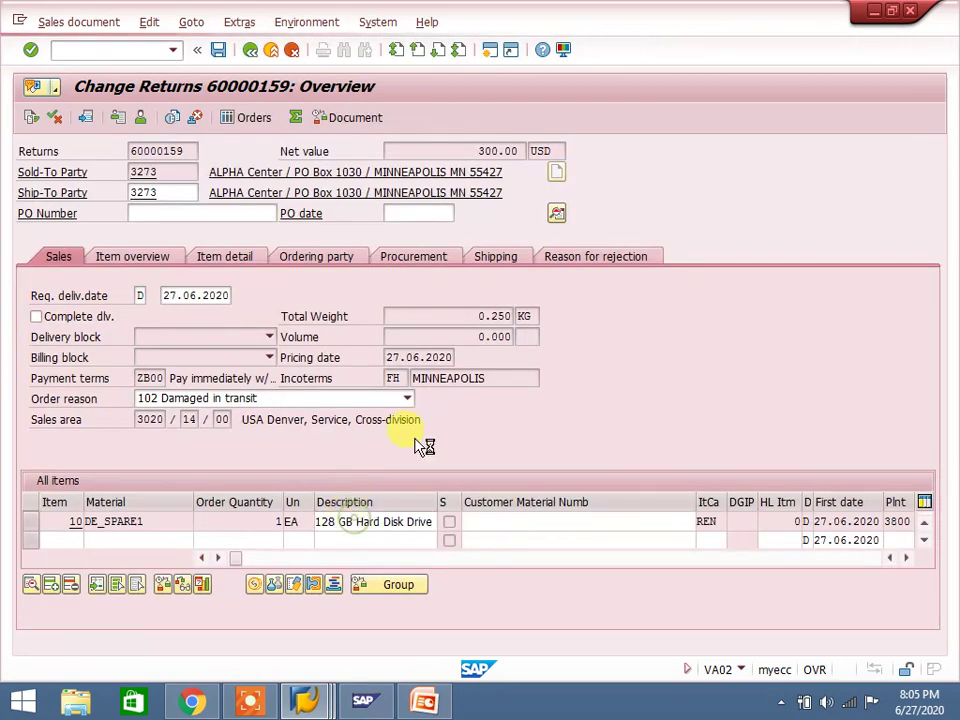
key(F2)
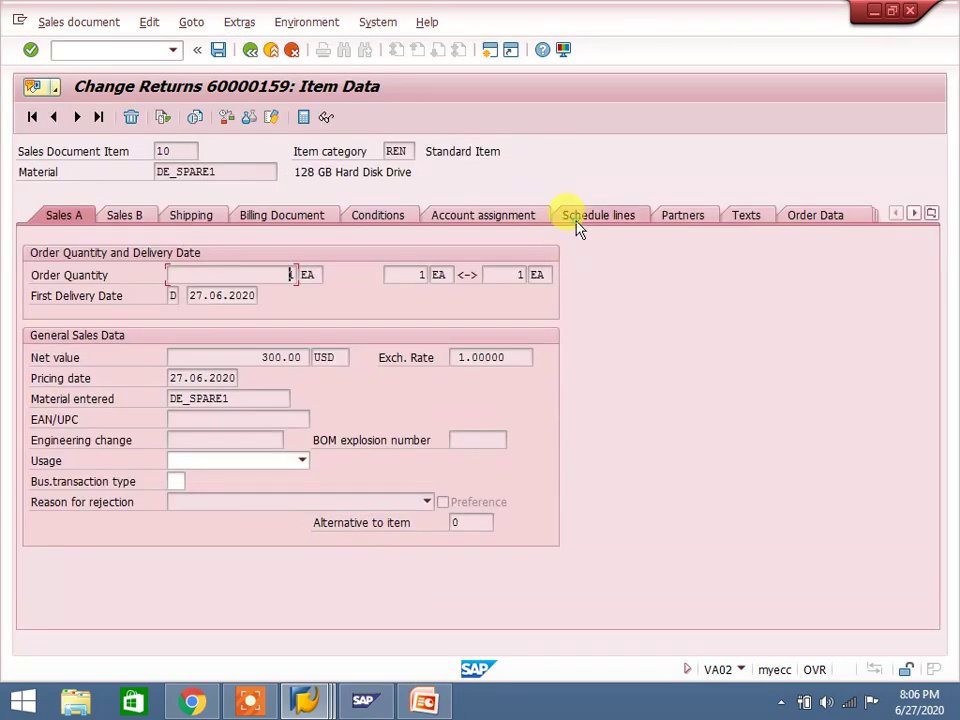
click(577, 228)
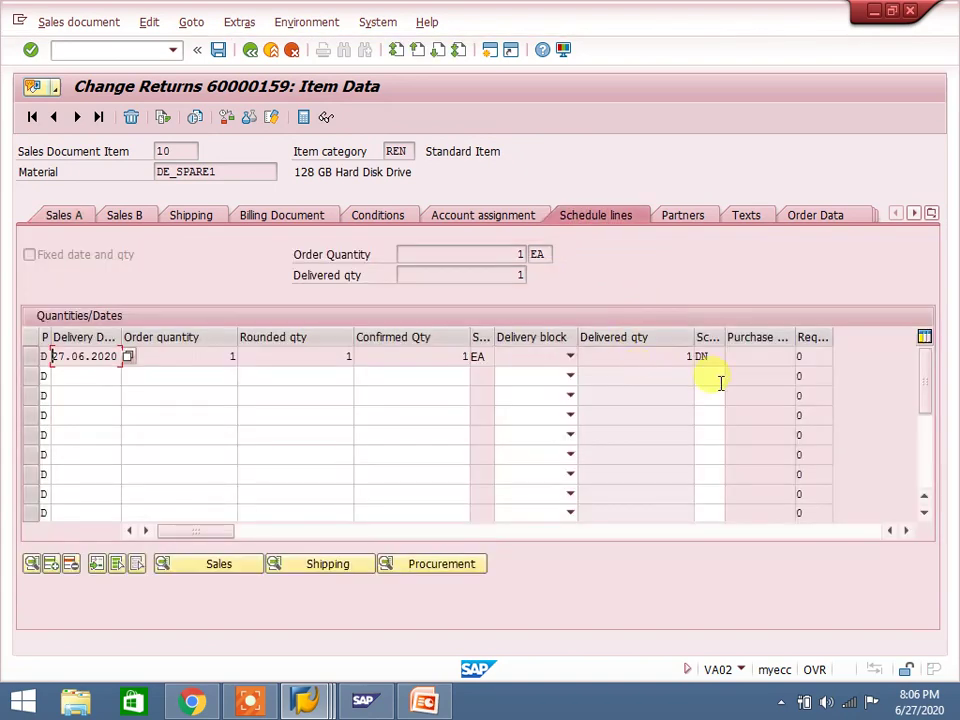
click(709, 357)
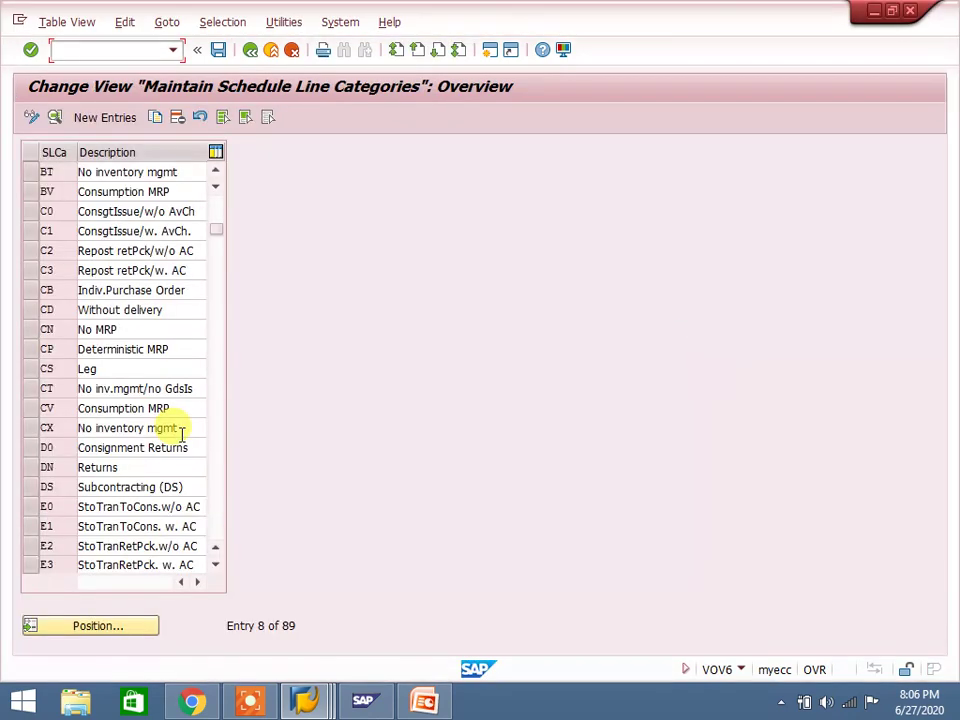
- Open schedule line category DN in VOV6, review the possible movement types without changing the value, and return to the overview
double_click(120, 467)
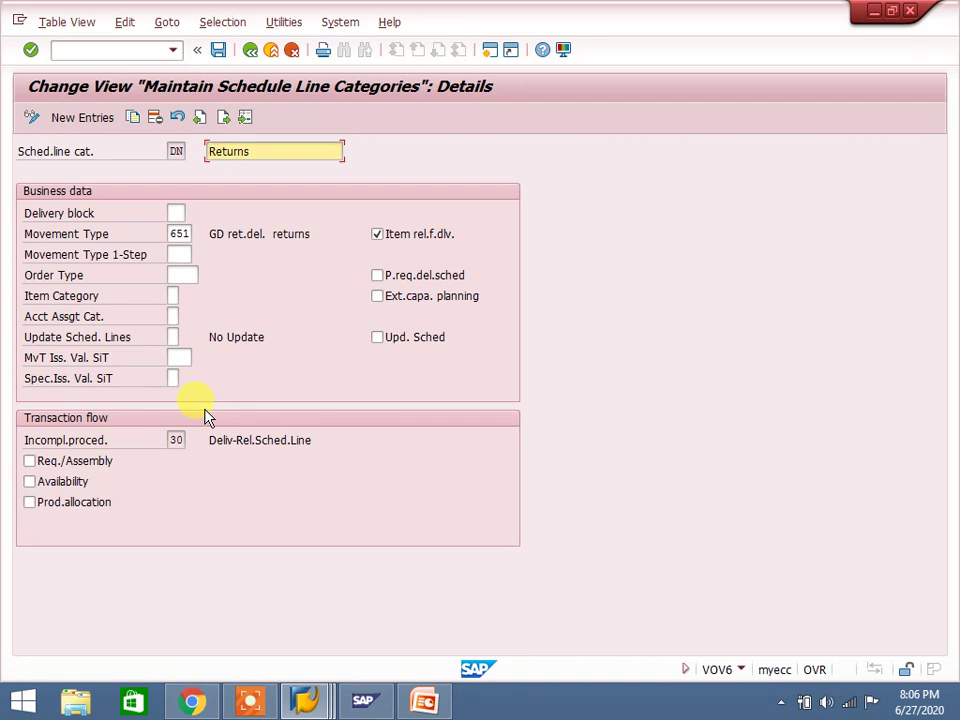
click(184, 233)
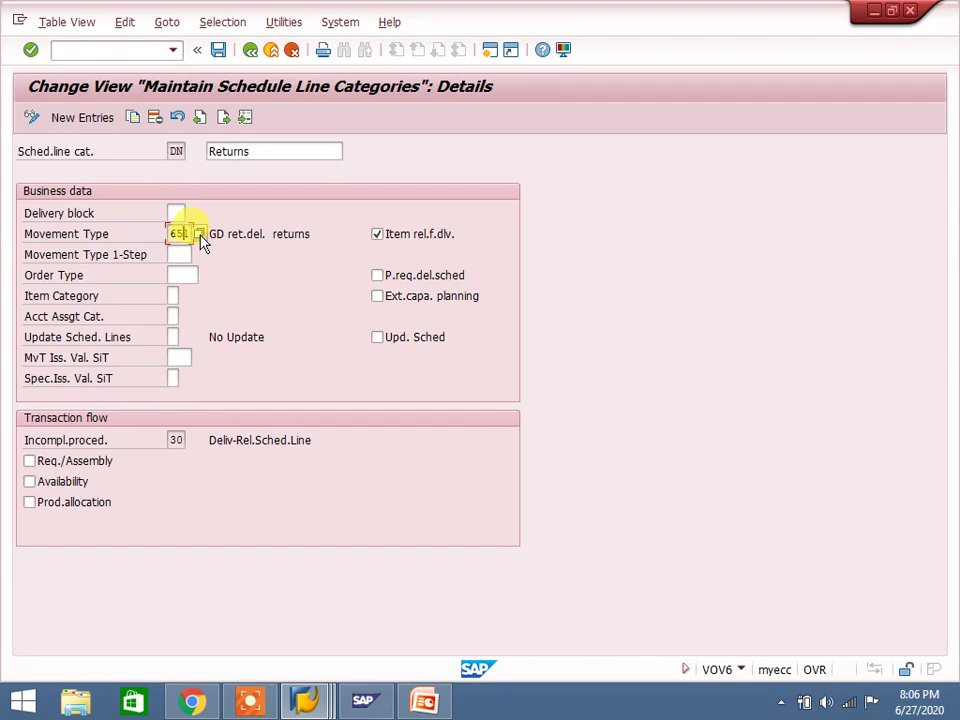
click(200, 235)
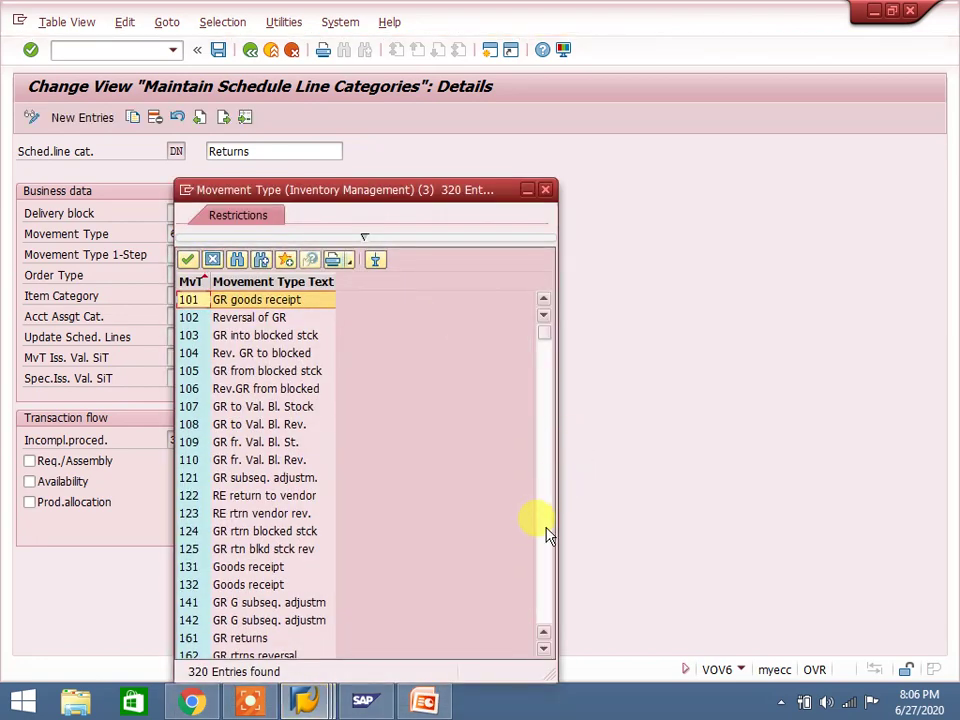
scroll(546, 528, down, 20)
scroll(546, 535, down, 20)
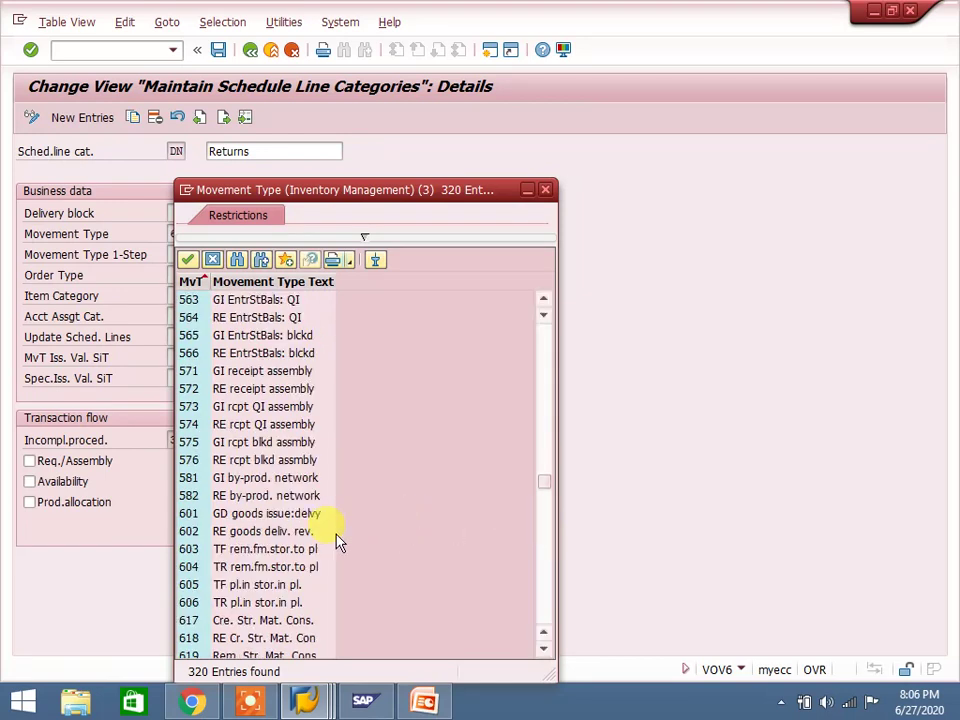
click(546, 190)
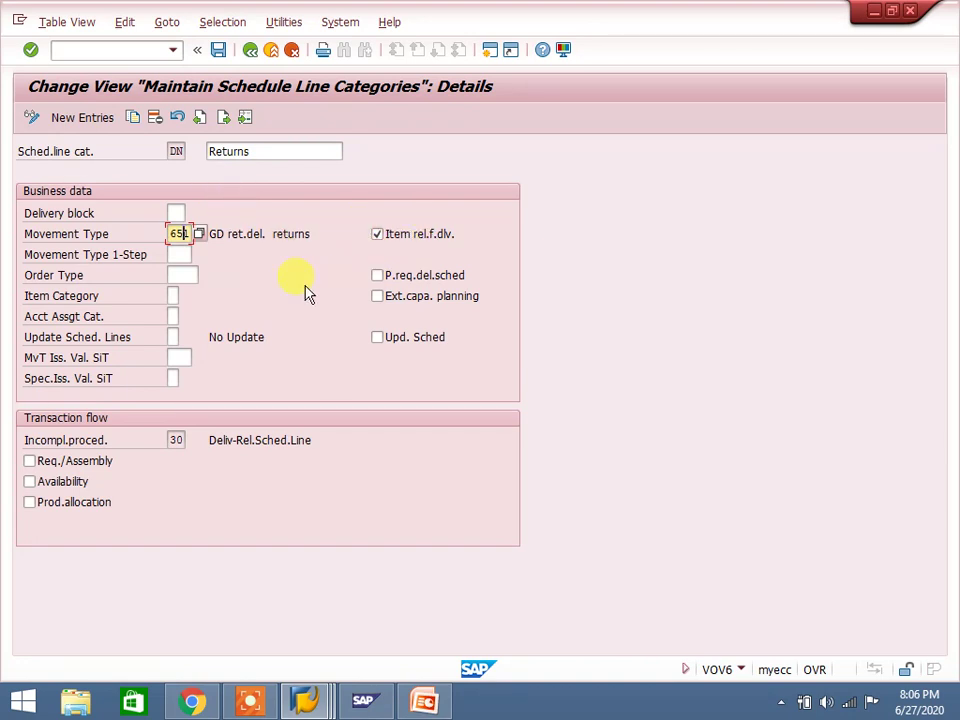
click(248, 52)
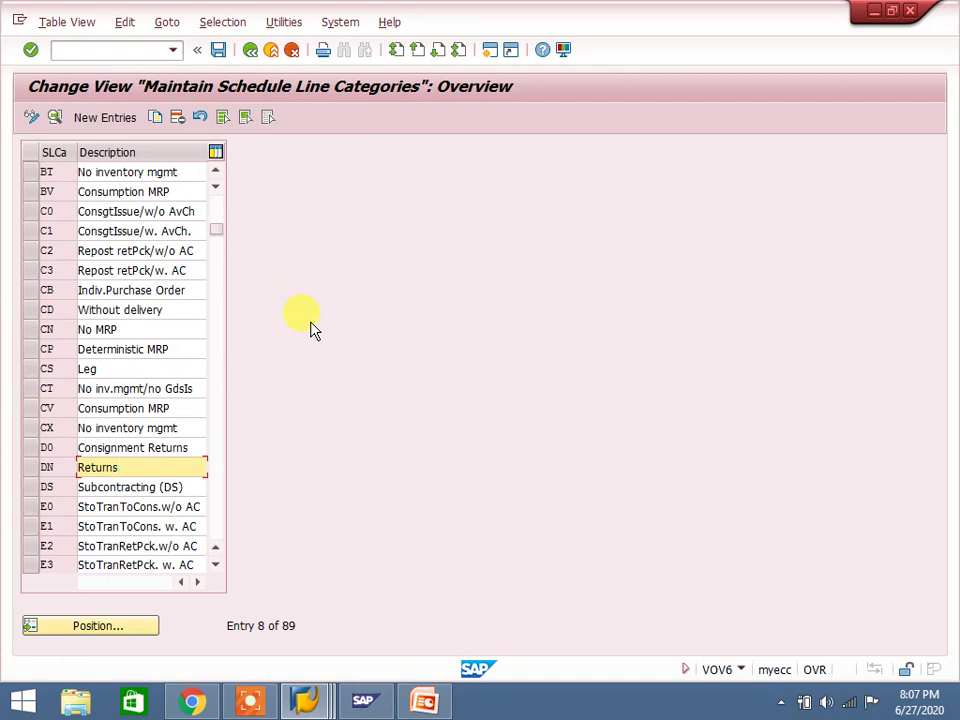
- Try to go to transaction VTLA from the schedule line category overview
click(88, 47)
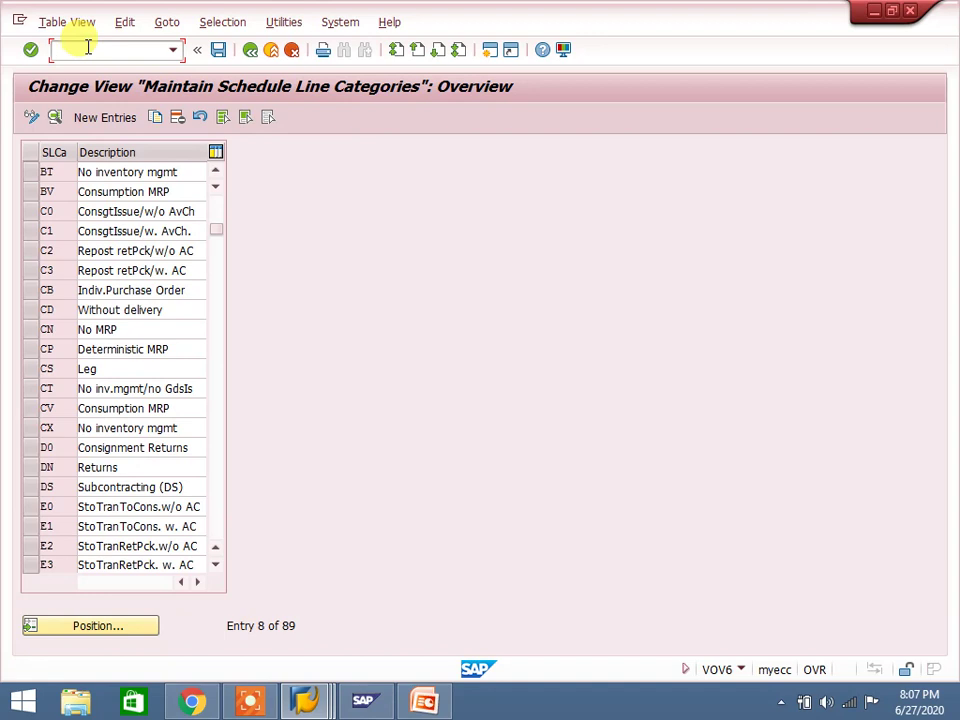
click(87, 46)
text(/nv)
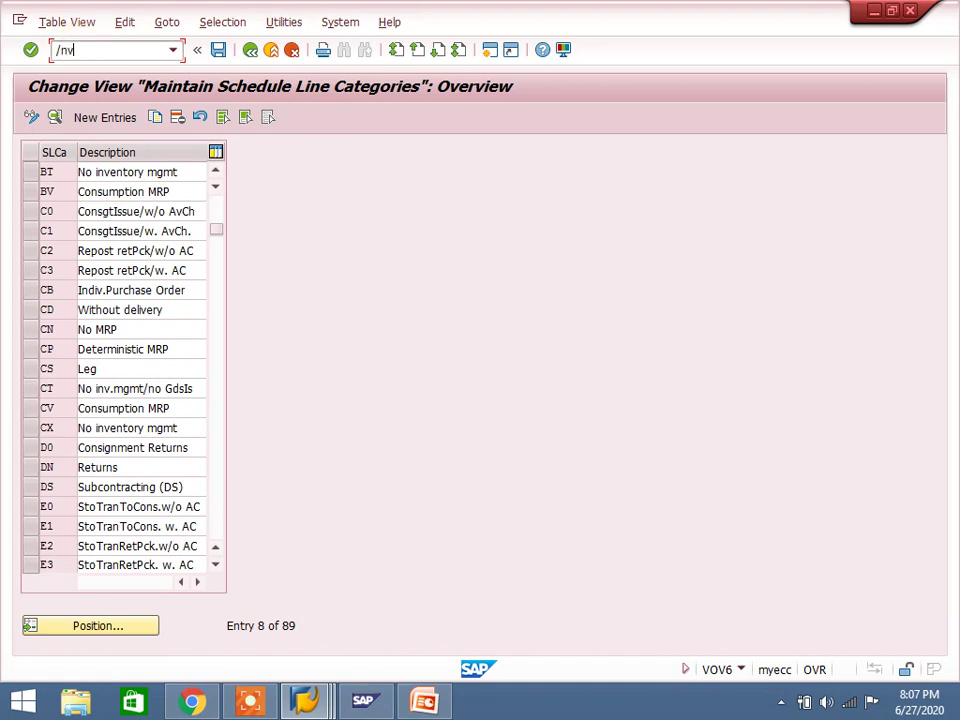
text(t)
text(8)
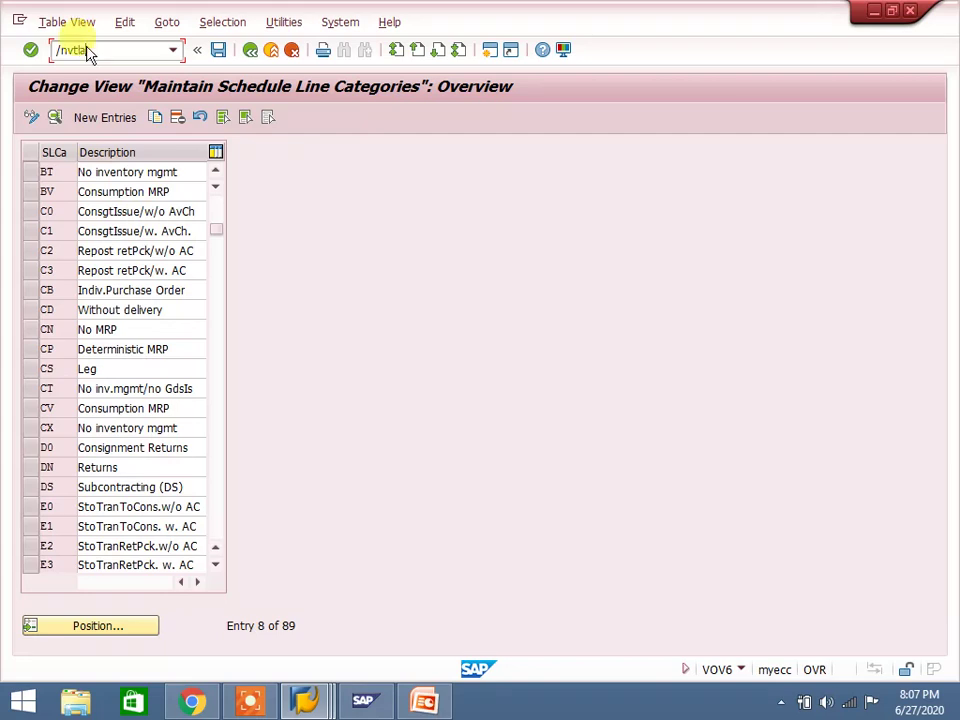
key(Return)
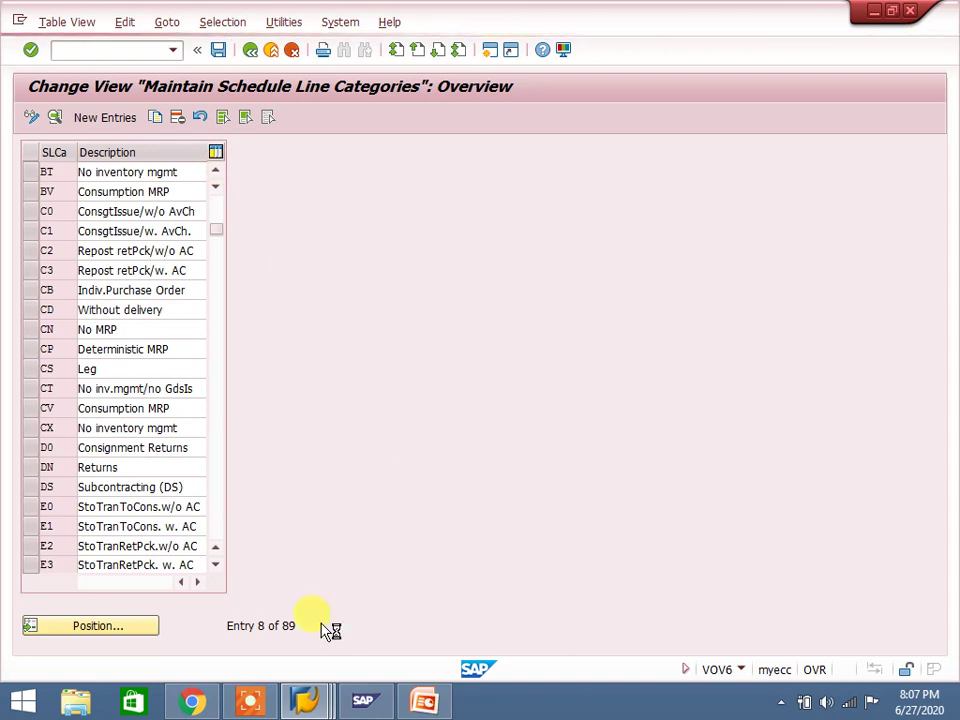
- Switch to the PowerPoint presentation with the Sales Returns title slide
click(426, 702)
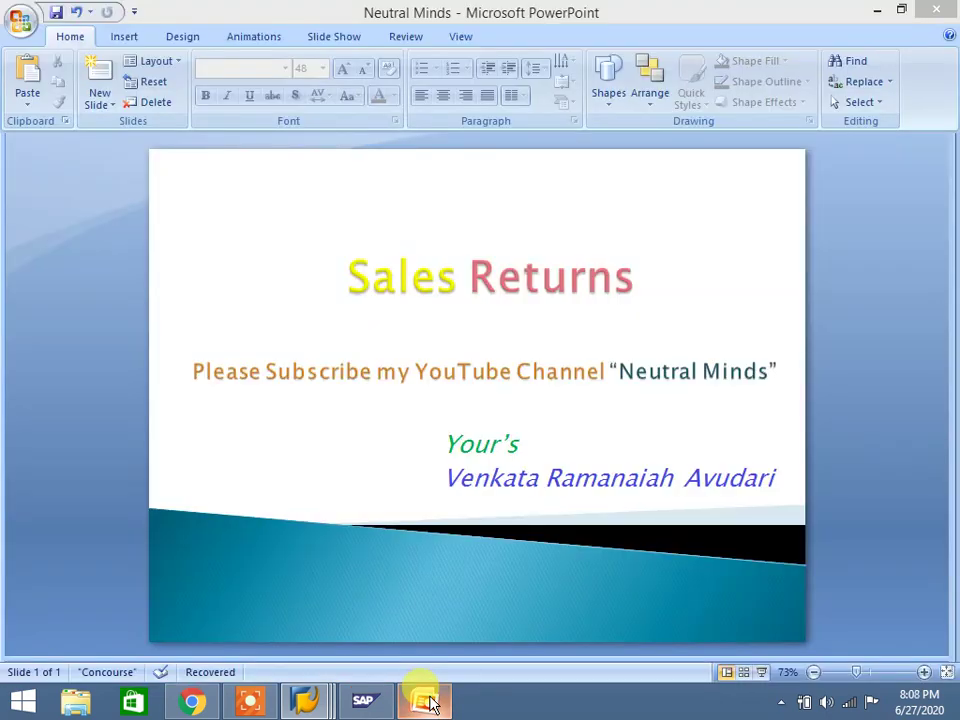